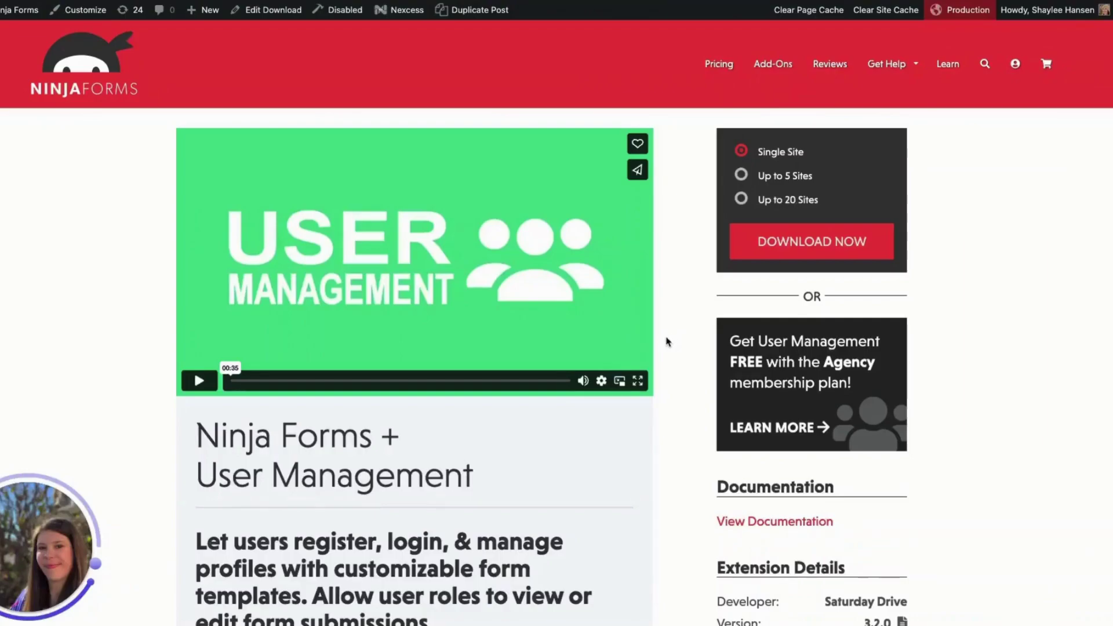
Open the WordPress list of installed plugins
scroll(666, 342, "down", 2)
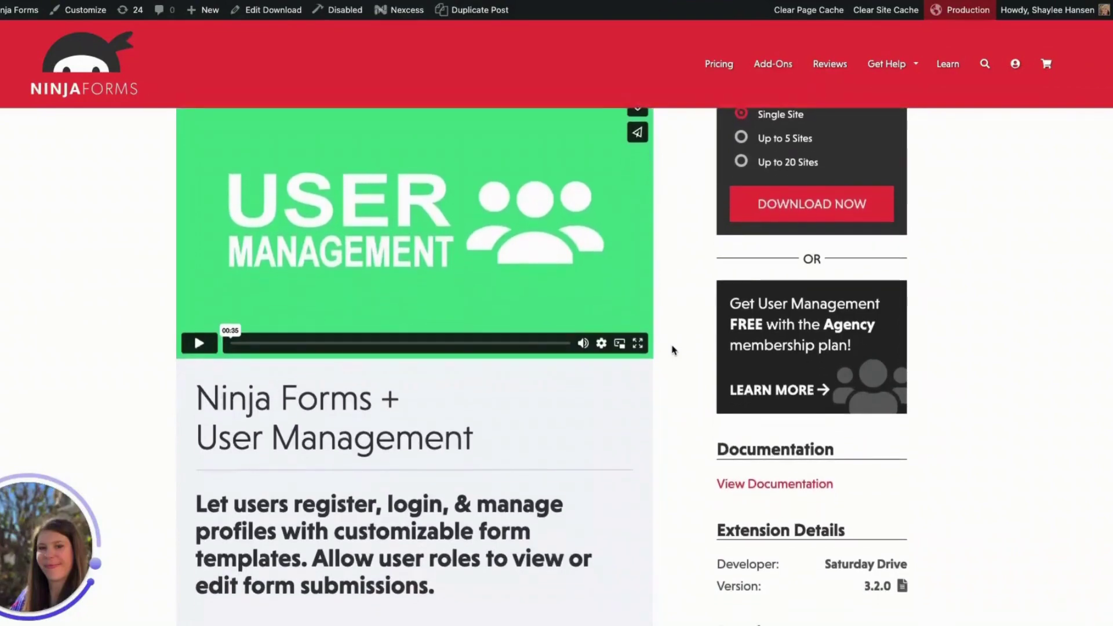
scroll(672, 349, "down", 2)
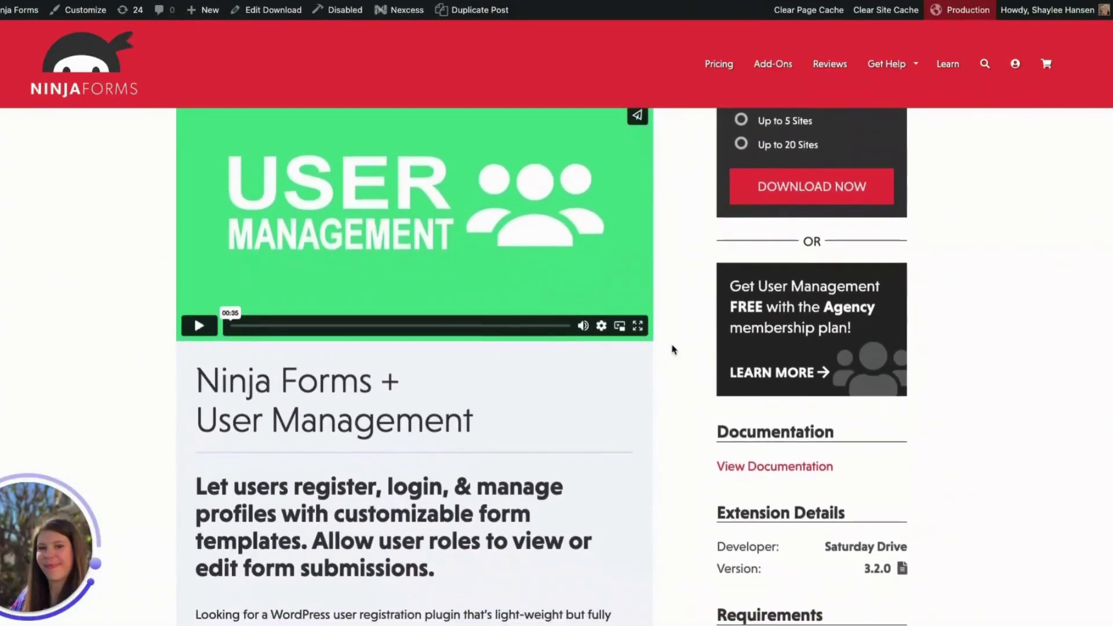
scroll(672, 349, "down", 1)
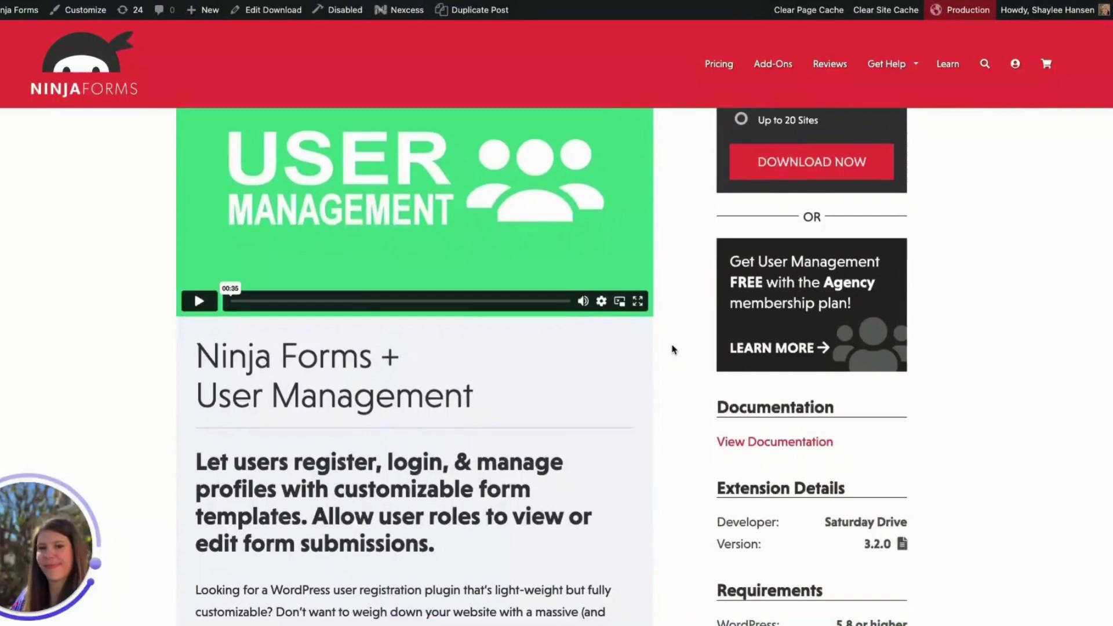
scroll(673, 349, "down", 3)
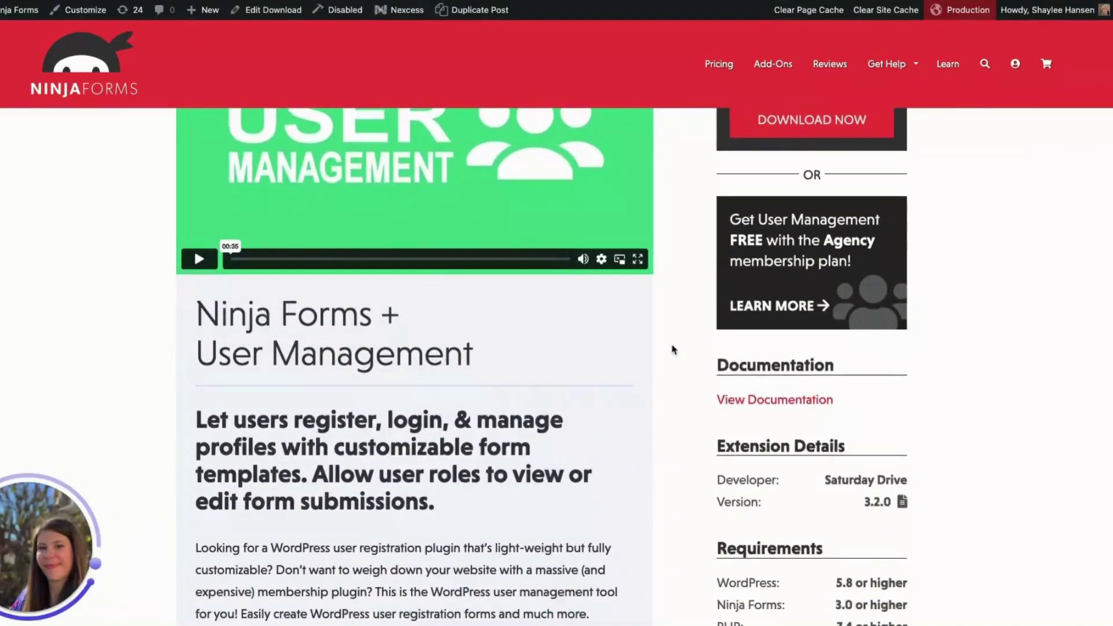
scroll(672, 350, "down", 1)
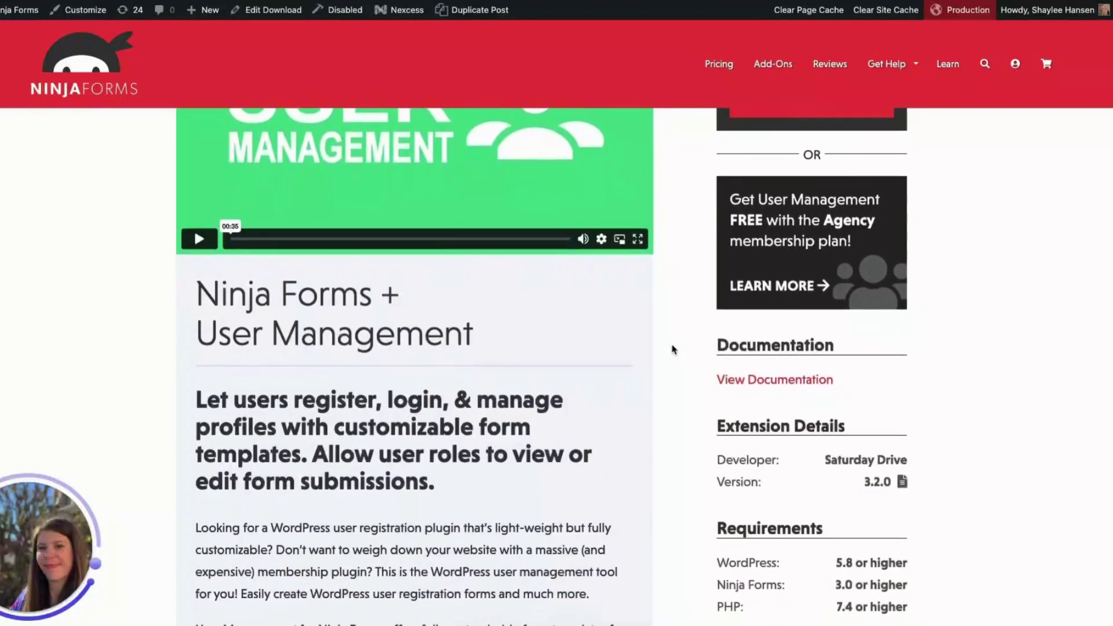
scroll(673, 350, "down", 3)
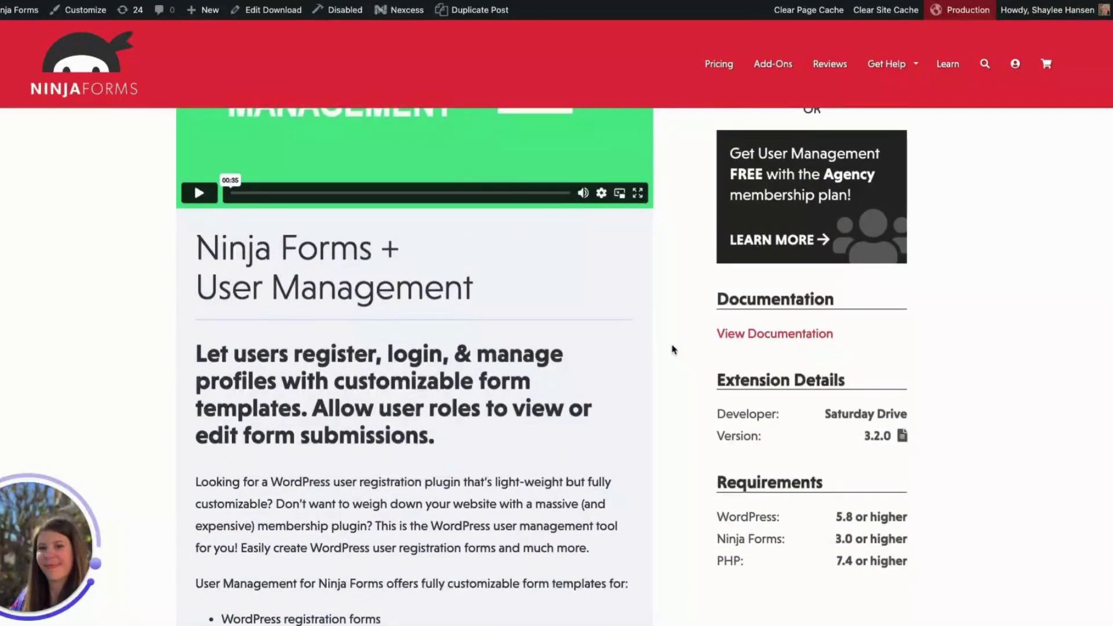
scroll(672, 349, "down", 3)
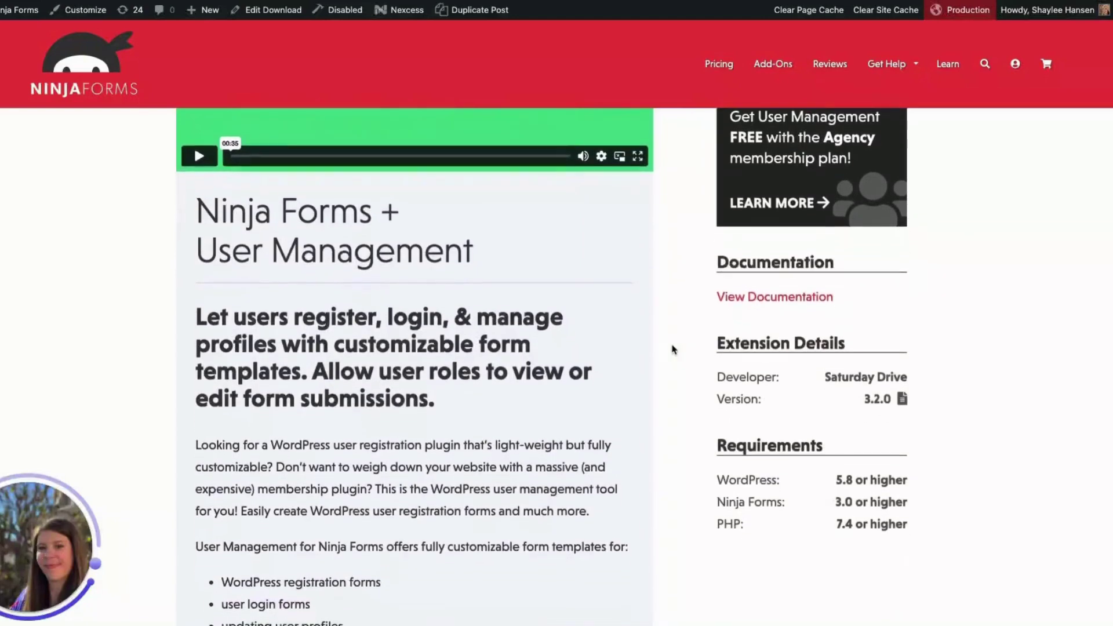
scroll(673, 350, "down", 2)
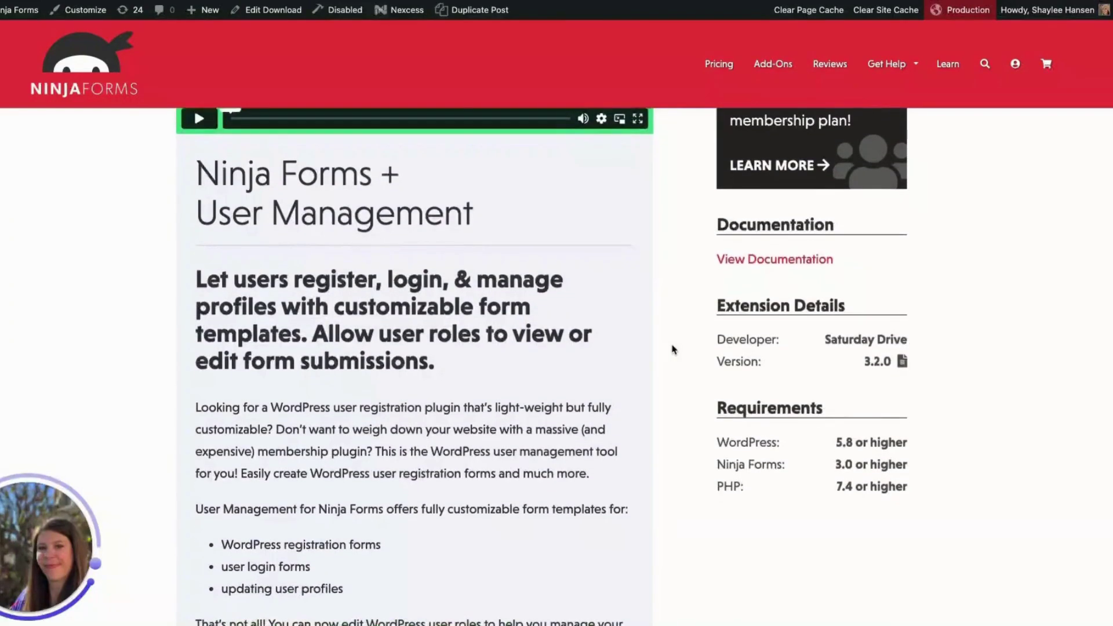
scroll(673, 350, "down", 1)
scroll(673, 350, "down", 3)
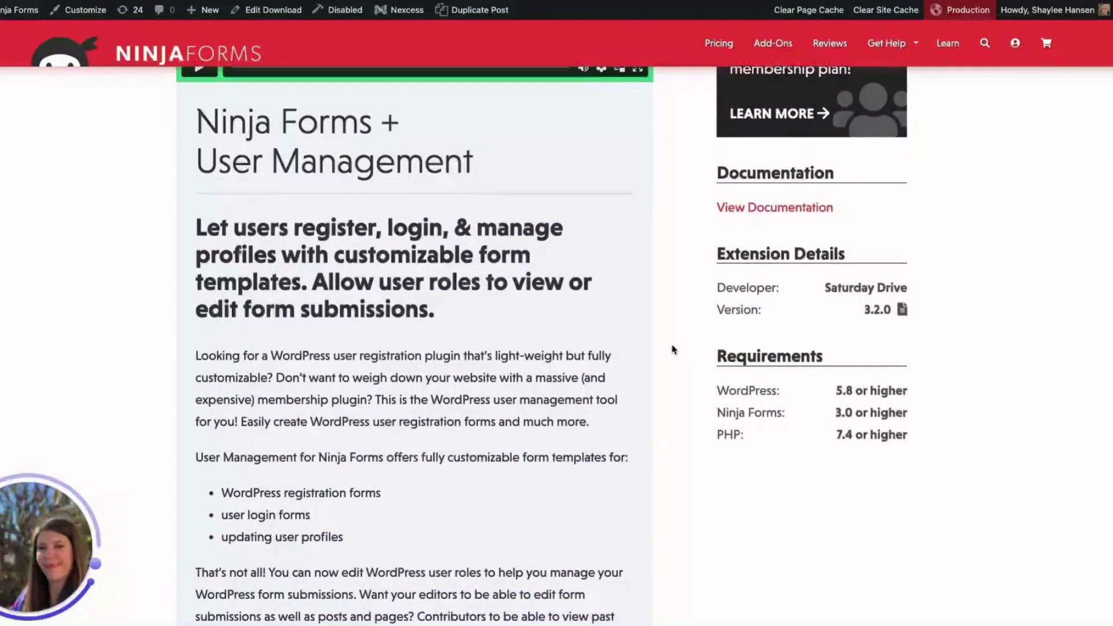
scroll(673, 350, "down", 4)
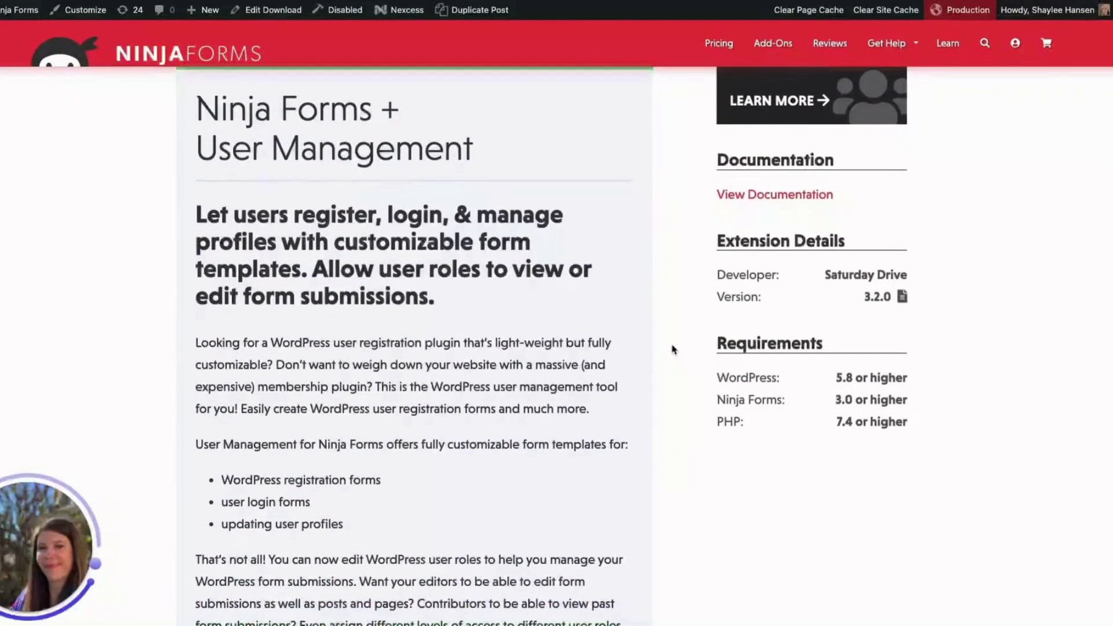
scroll(672, 350, "down", 4)
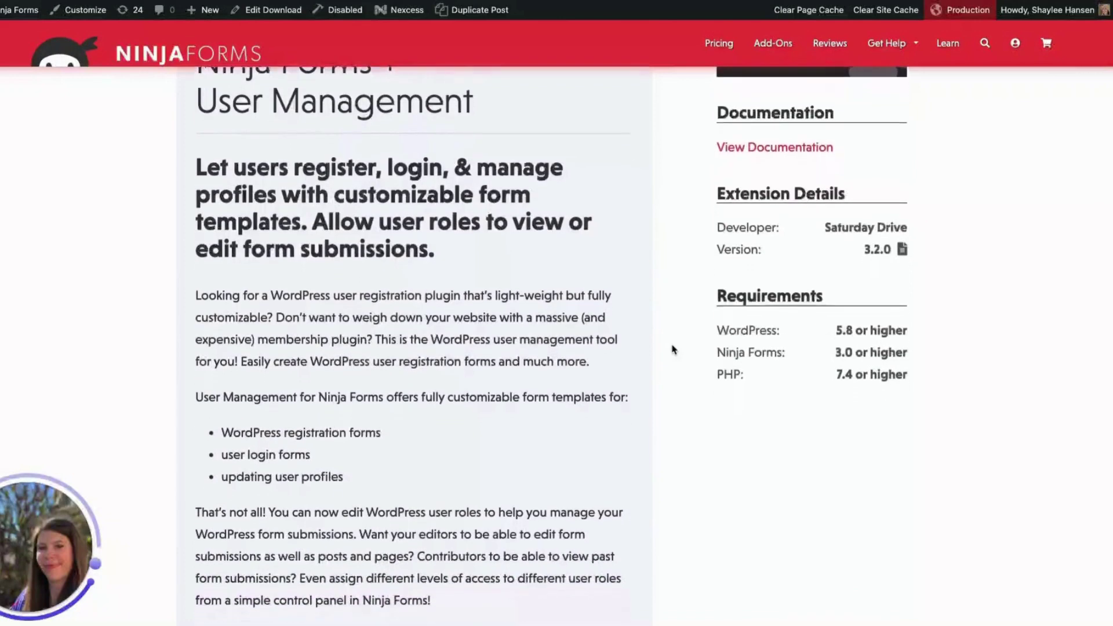
scroll(673, 349, "down", 4)
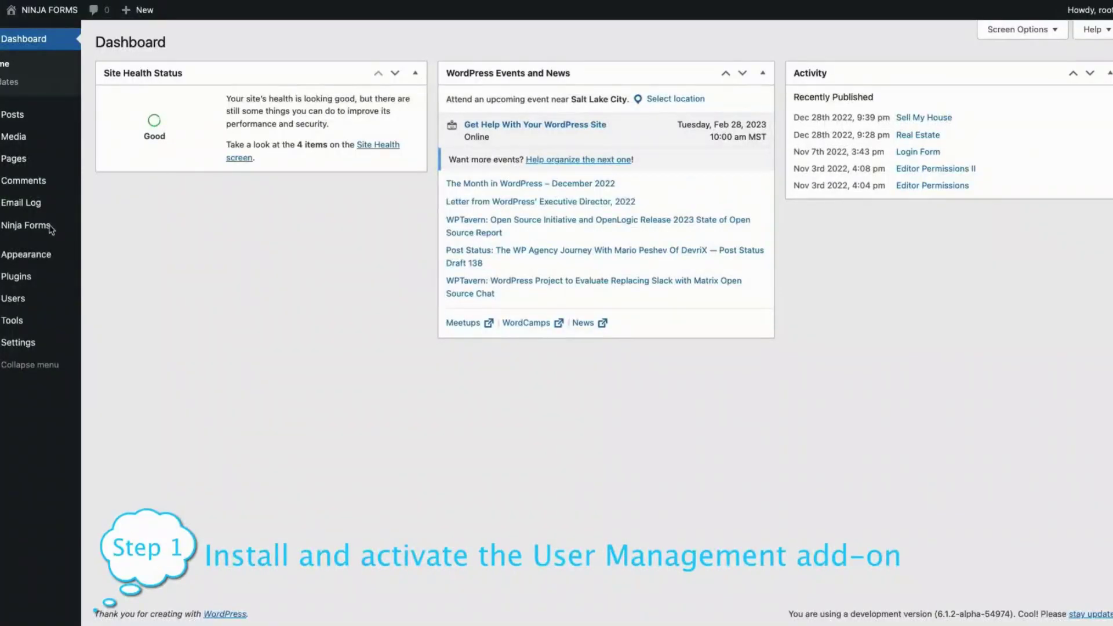
mouse_move(34, 280)
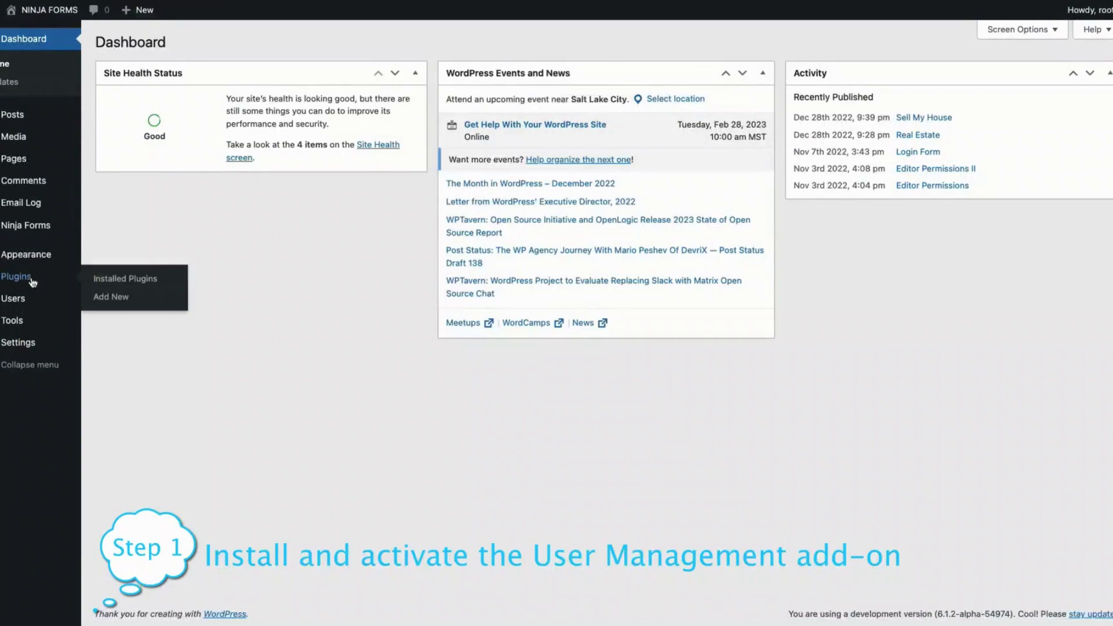
left_click(123, 281)
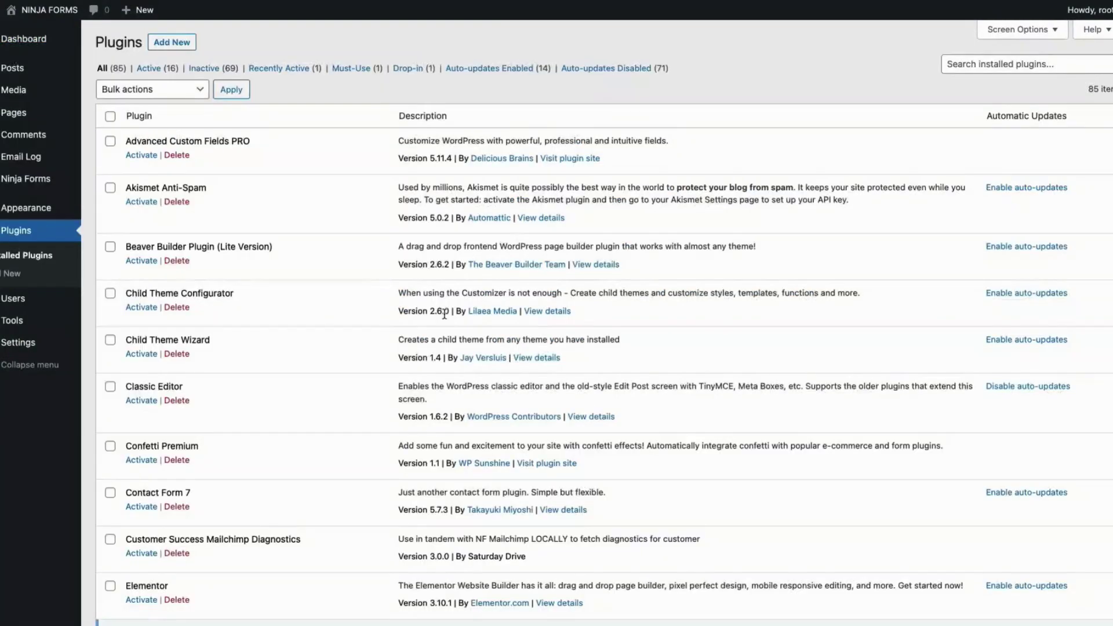
Find Ninja Forms - User Management in the list and activate it
scroll(445, 314, "down", 6)
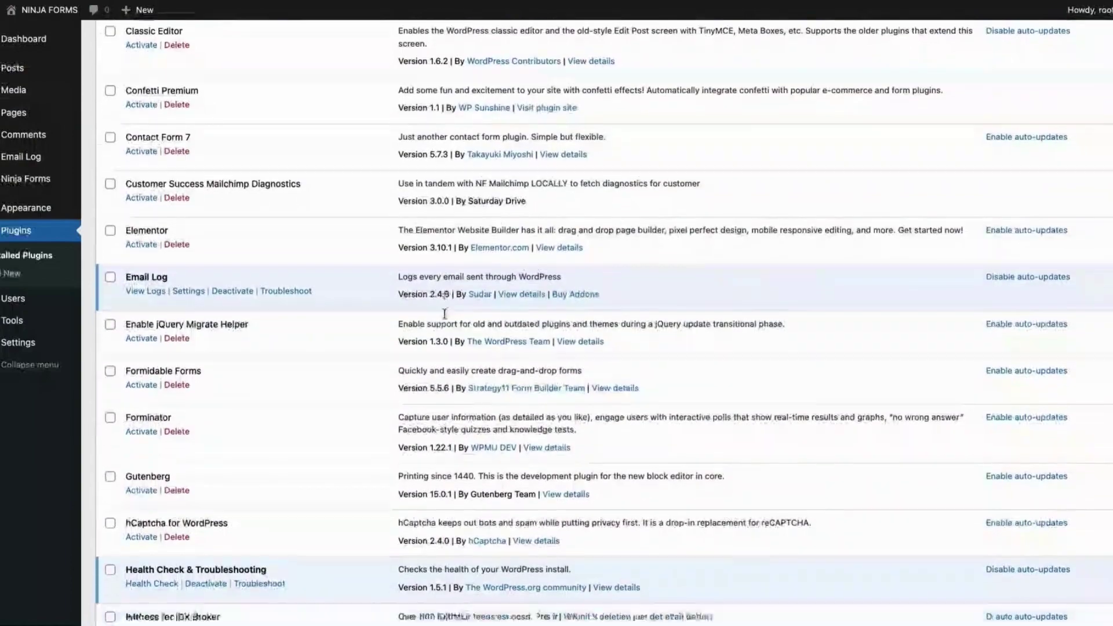
scroll(445, 313, "down", 20)
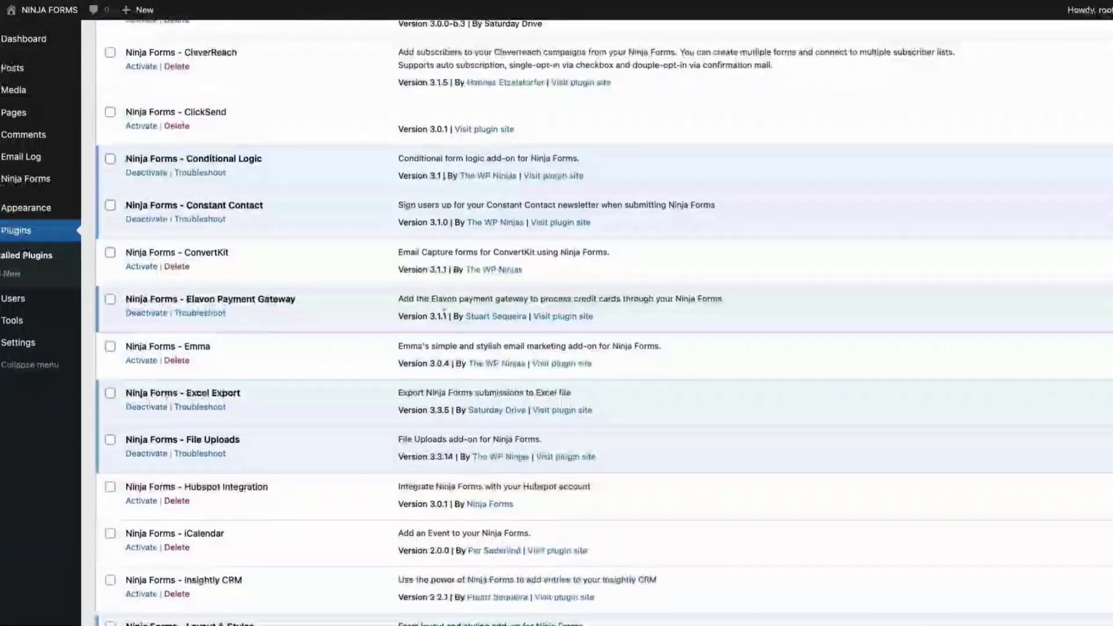
scroll(445, 314, "down", 12)
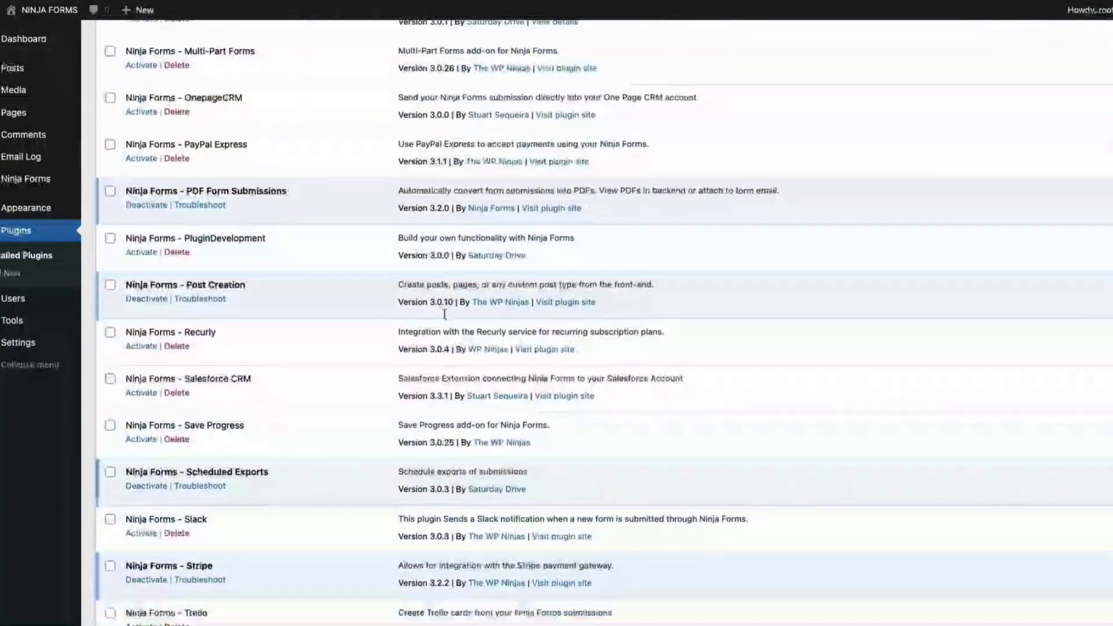
scroll(445, 314, "down", 7)
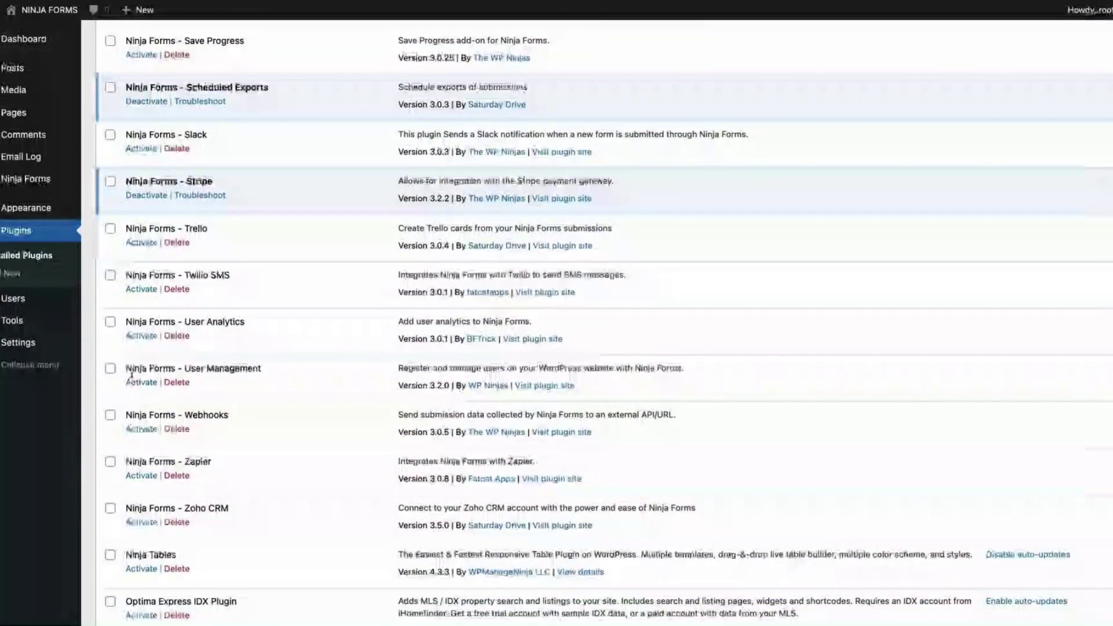
left_click_drag(126, 368, 281, 367)
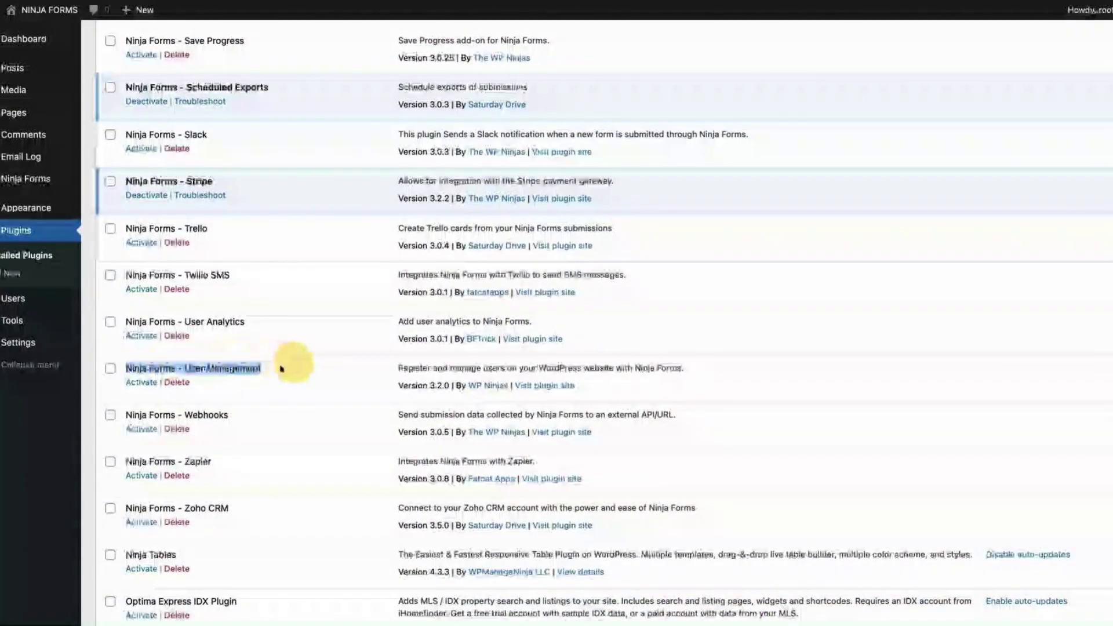
left_click(139, 383)
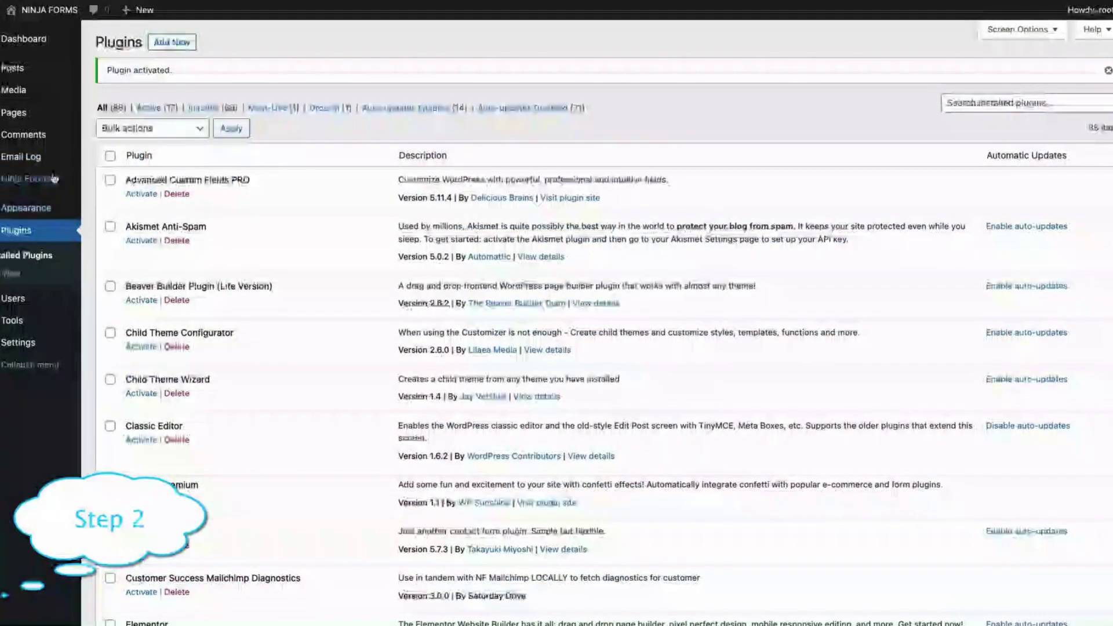
Create a new Ninja Forms form from the Register User template, with username, email and password fields
mouse_move(53, 178)
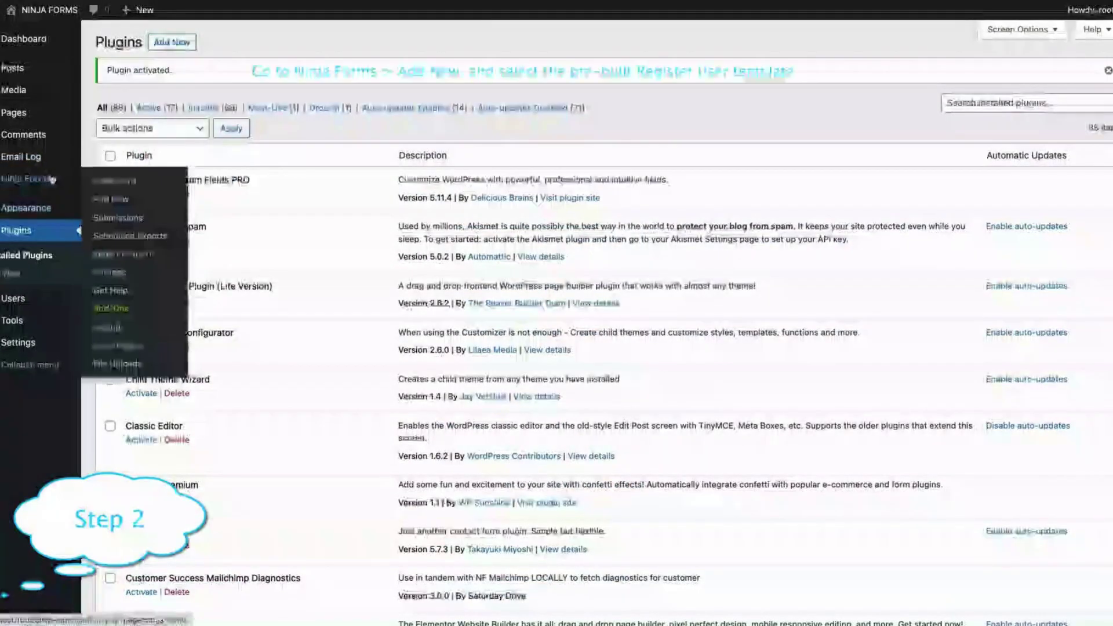
left_click(106, 200)
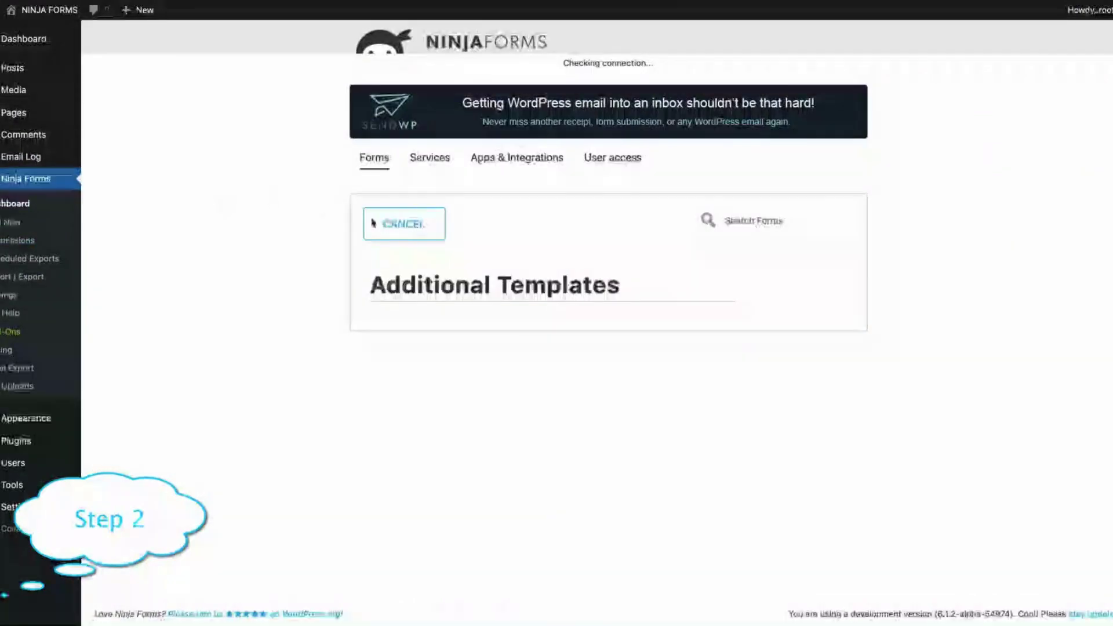
scroll(736, 418, "down", 3)
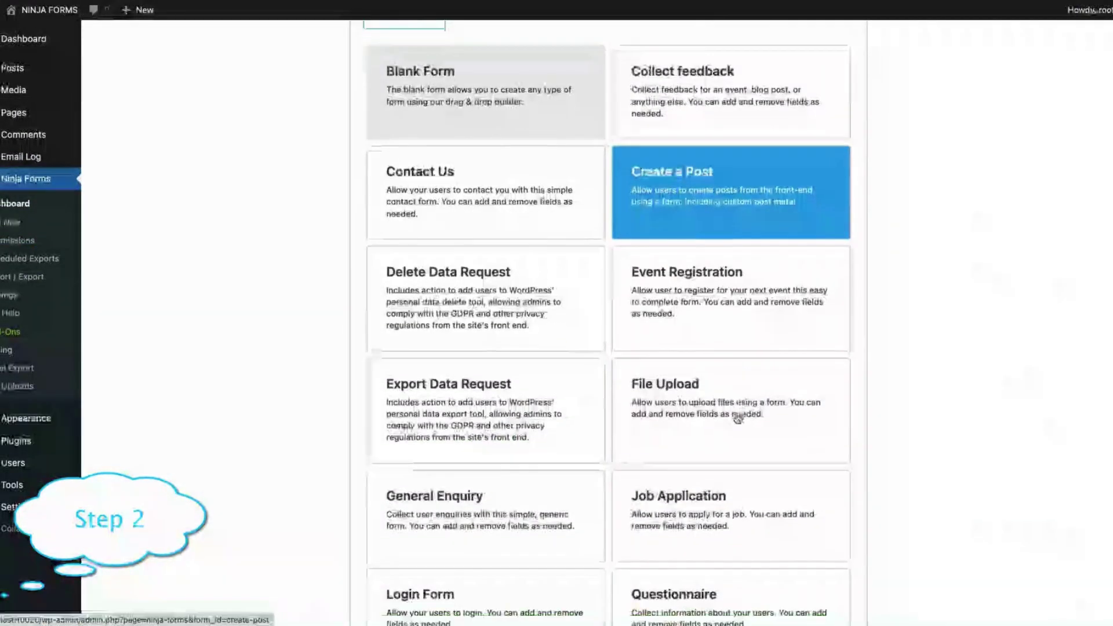
scroll(736, 417, "down", 5)
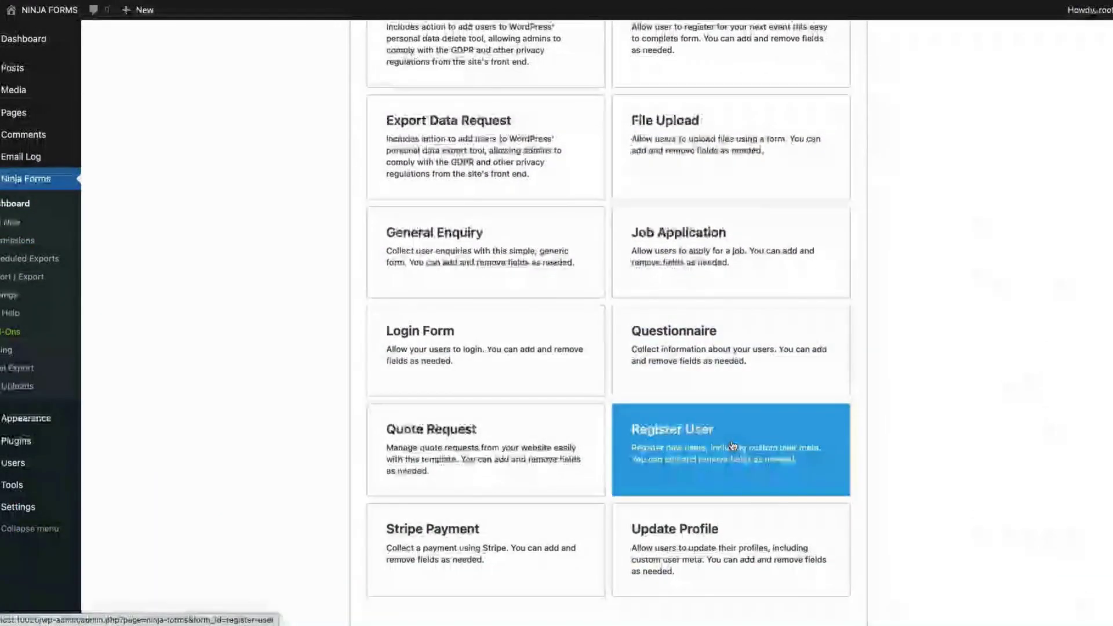
left_click(733, 445)
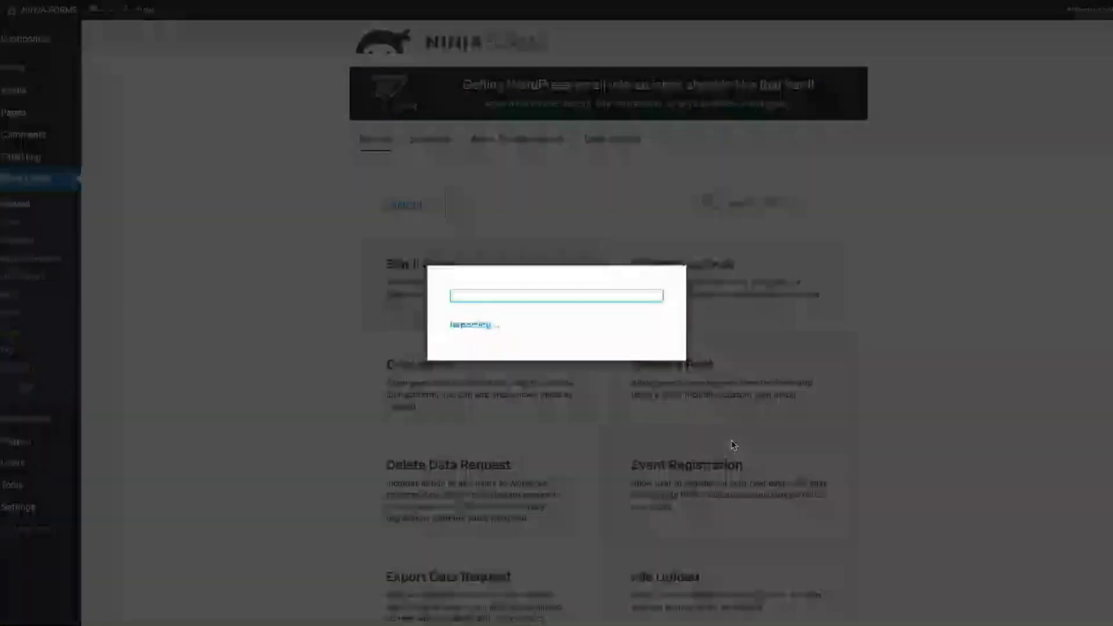
scroll(734, 446, "down", 4)
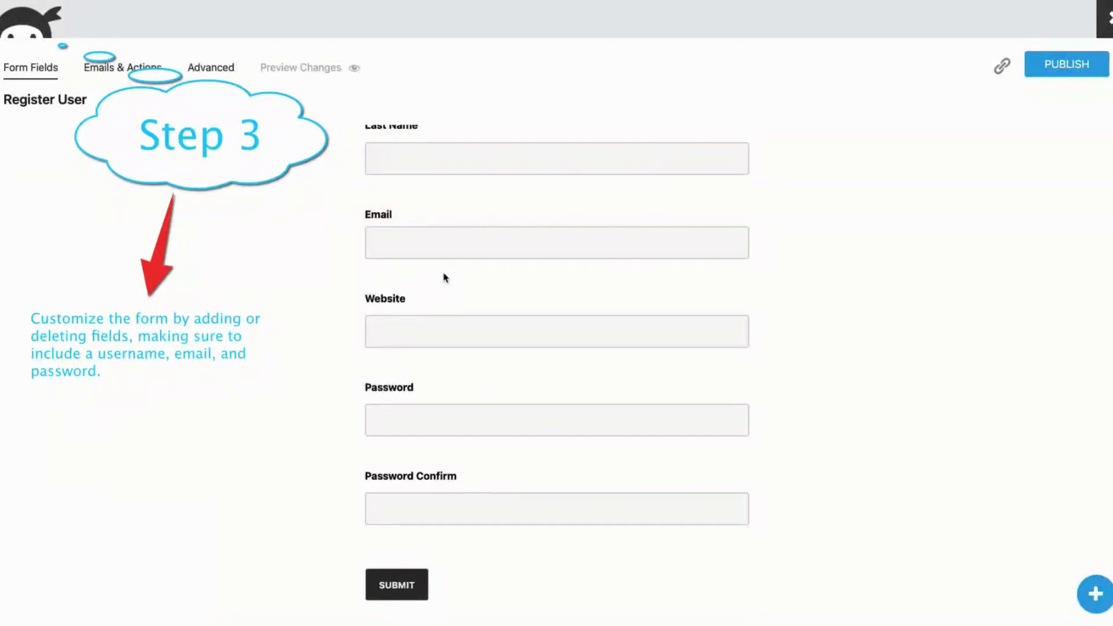
Delete the Website and Last Name fields, leaving five fields plus Submit
scroll(693, 307, "up", 1)
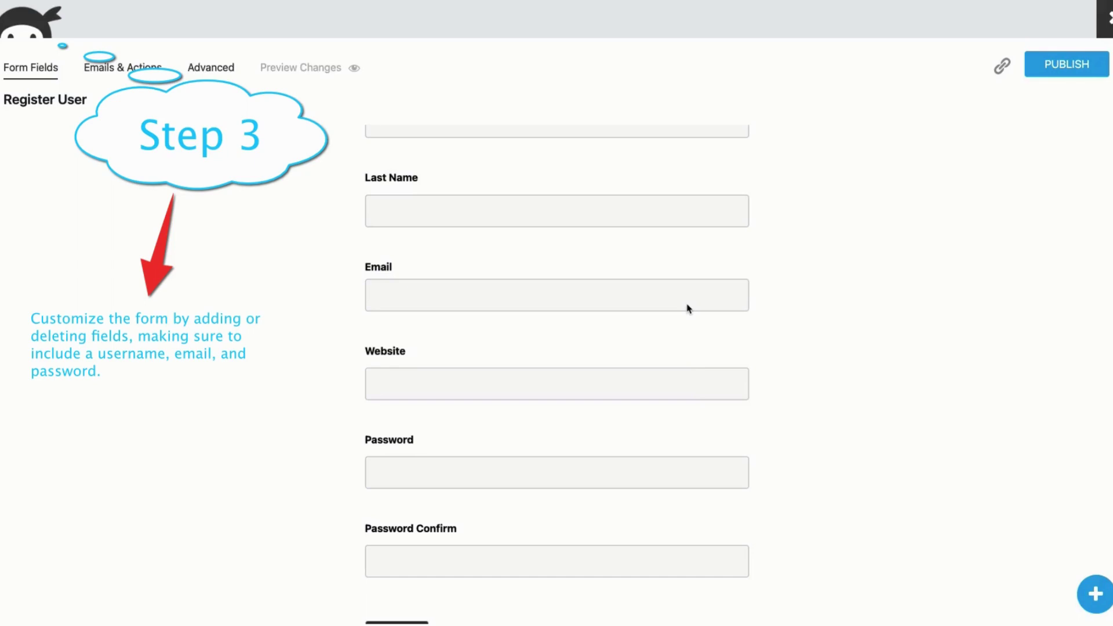
scroll(547, 196, "up", 3)
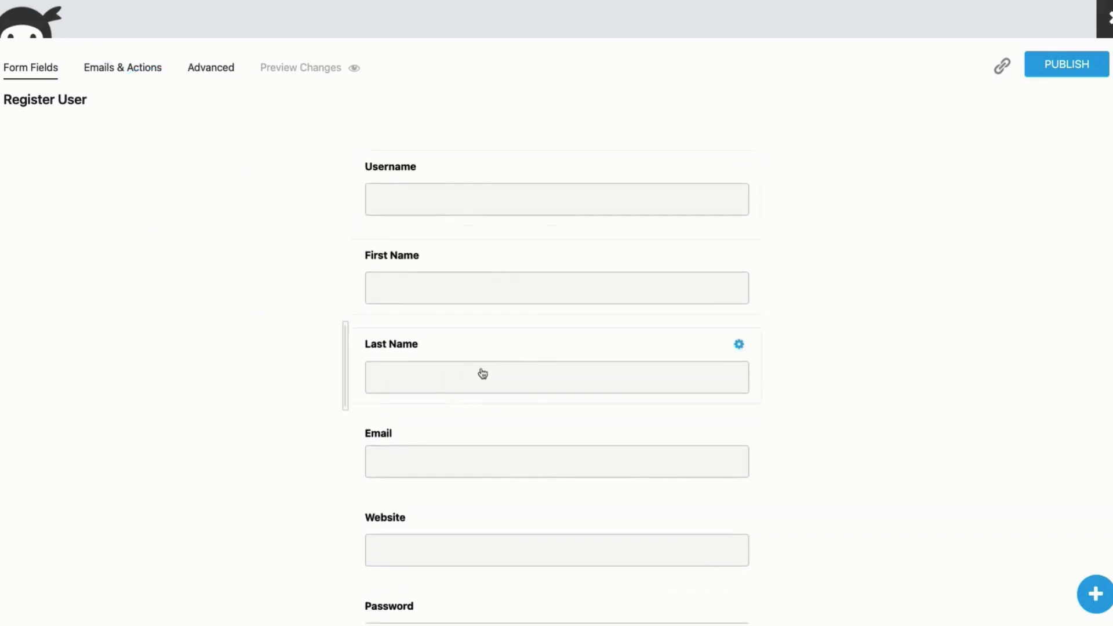
left_click(424, 464)
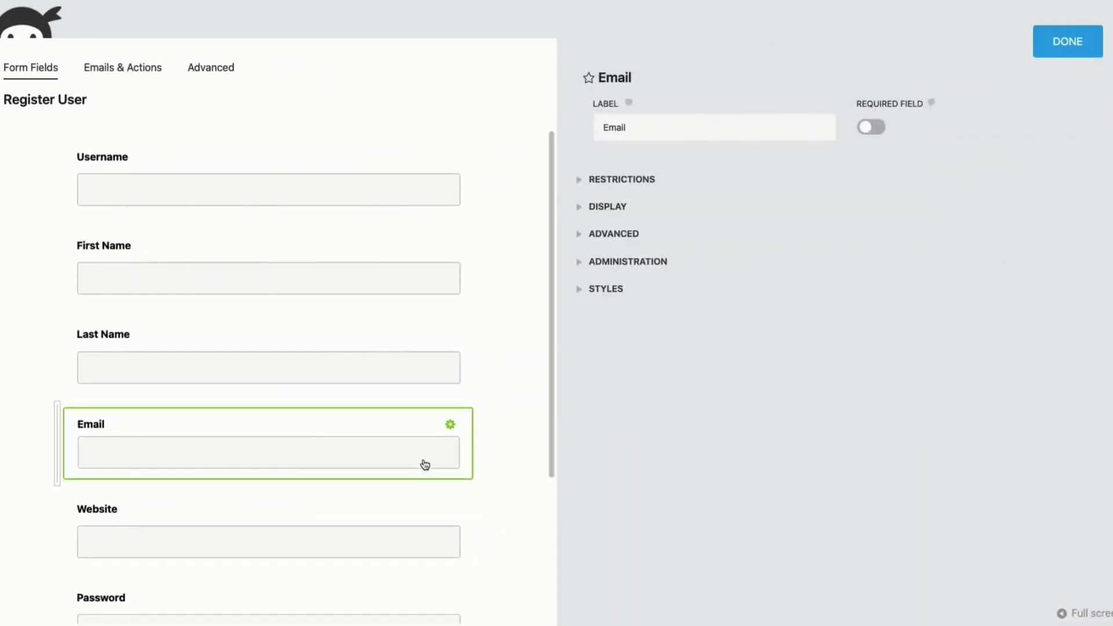
scroll(271, 413, "down", 4)
left_click(255, 406)
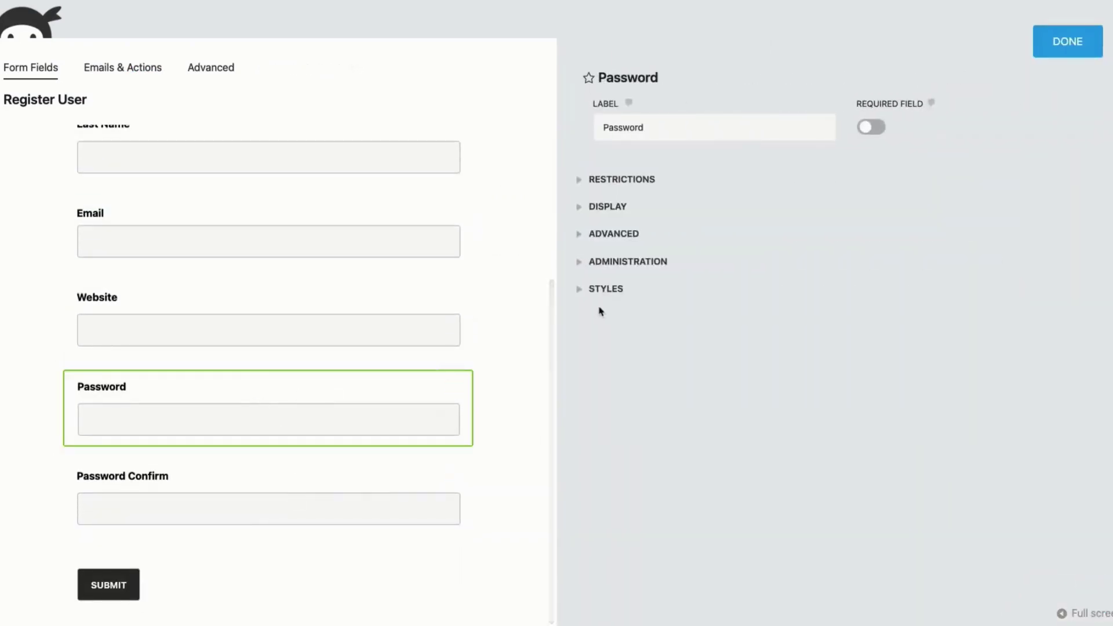
left_click(424, 296)
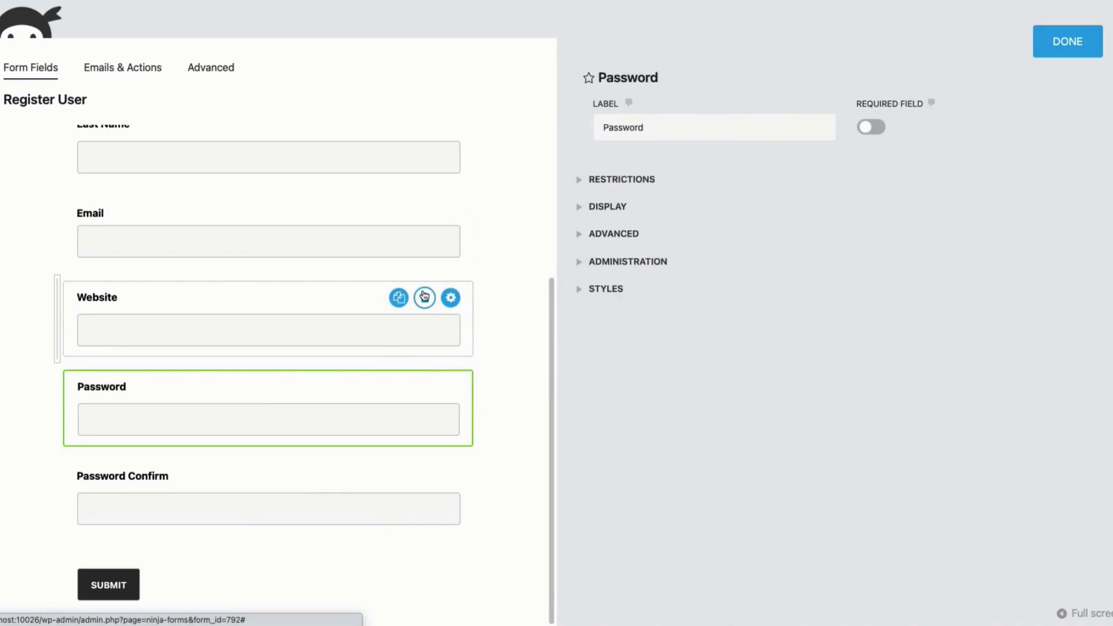
scroll(424, 295, "up", 3)
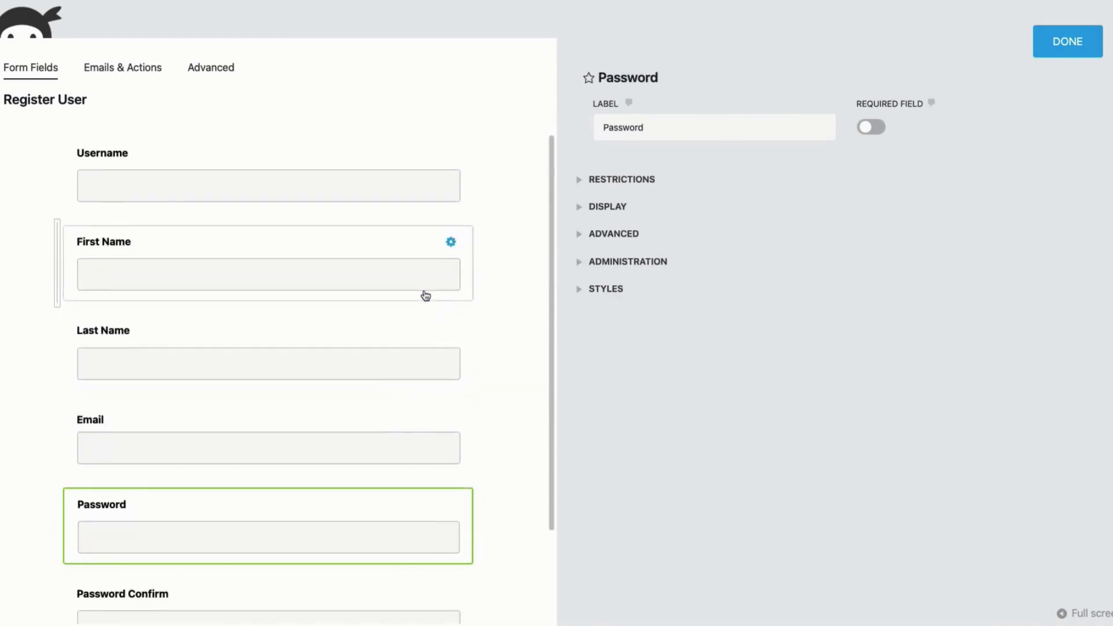
left_click(426, 331)
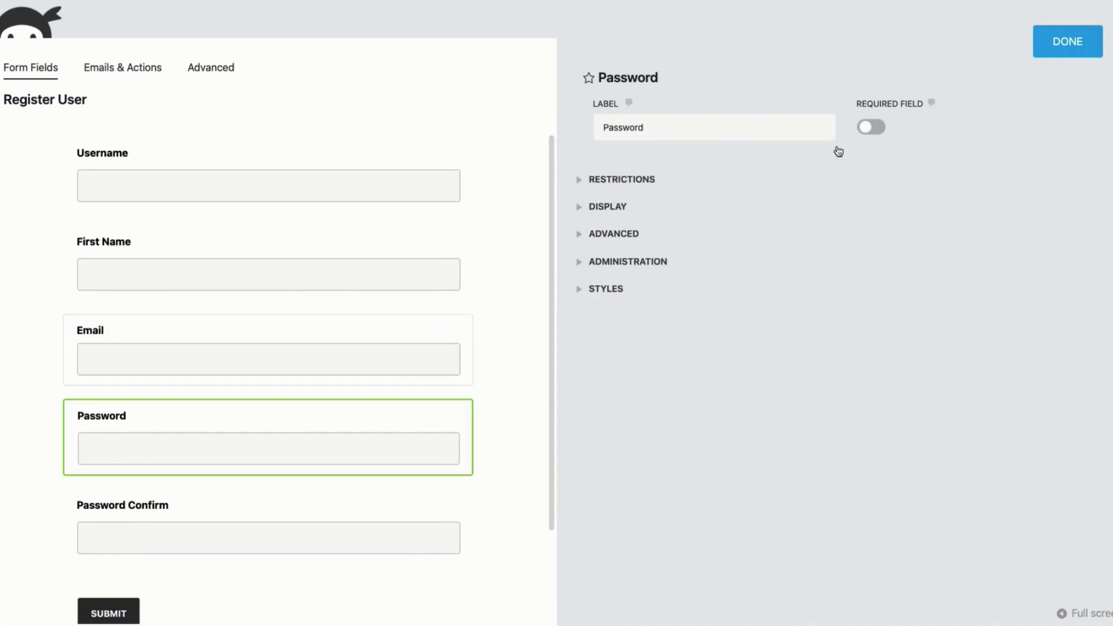
left_click(1056, 51)
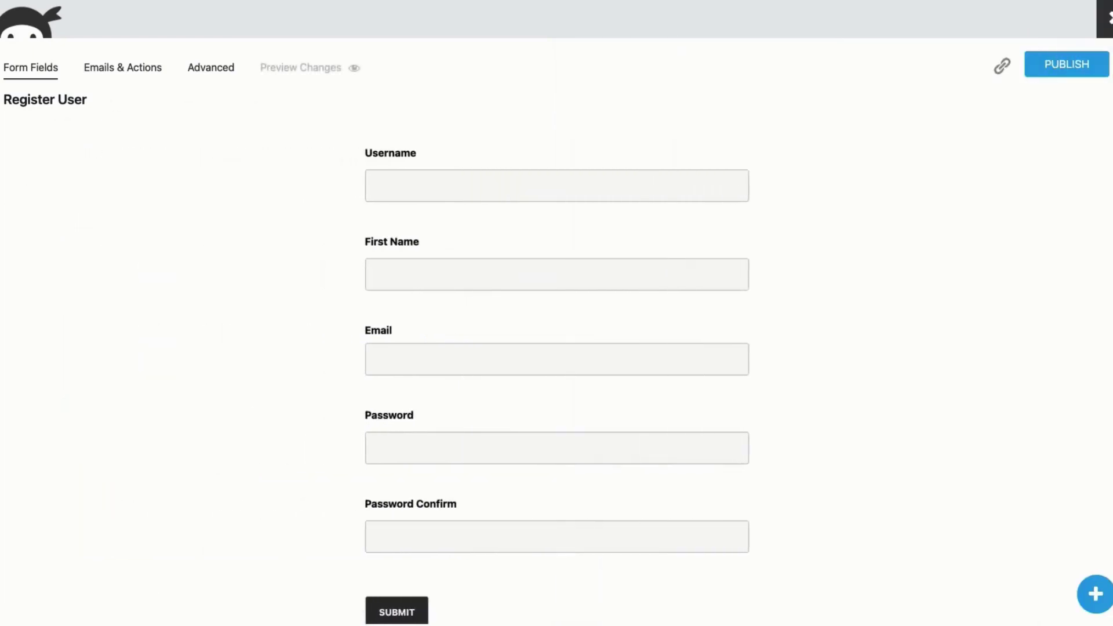
In Emails & Actions, map the Register User action's First Name field and keep role Subscriber
left_click(115, 69)
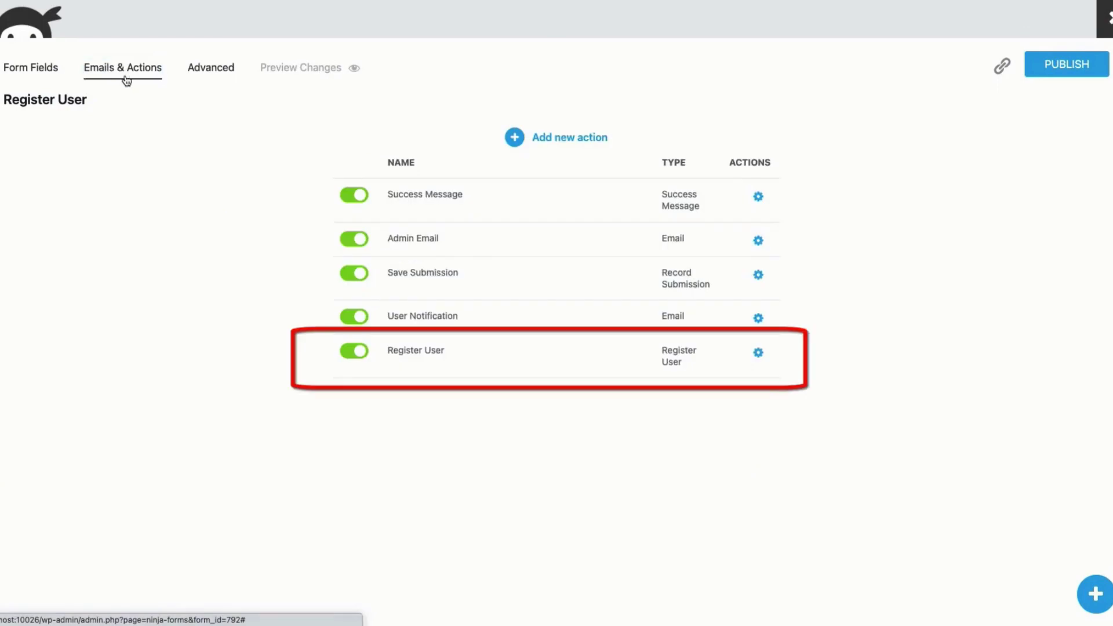
left_click(407, 356)
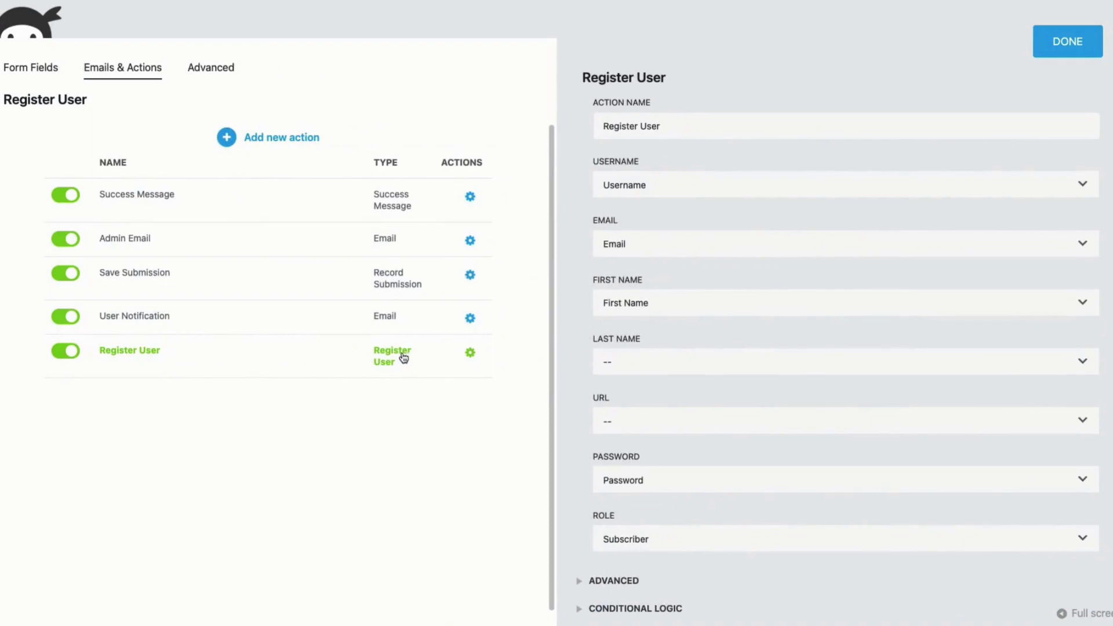
scroll(796, 342, "down", 1)
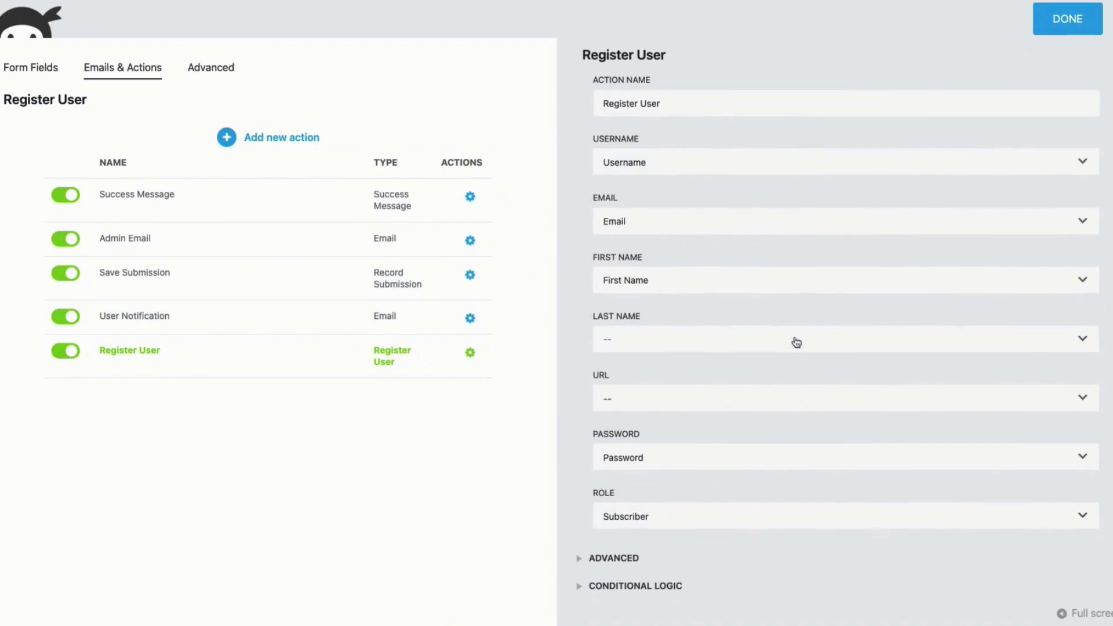
scroll(796, 342, "up", 1)
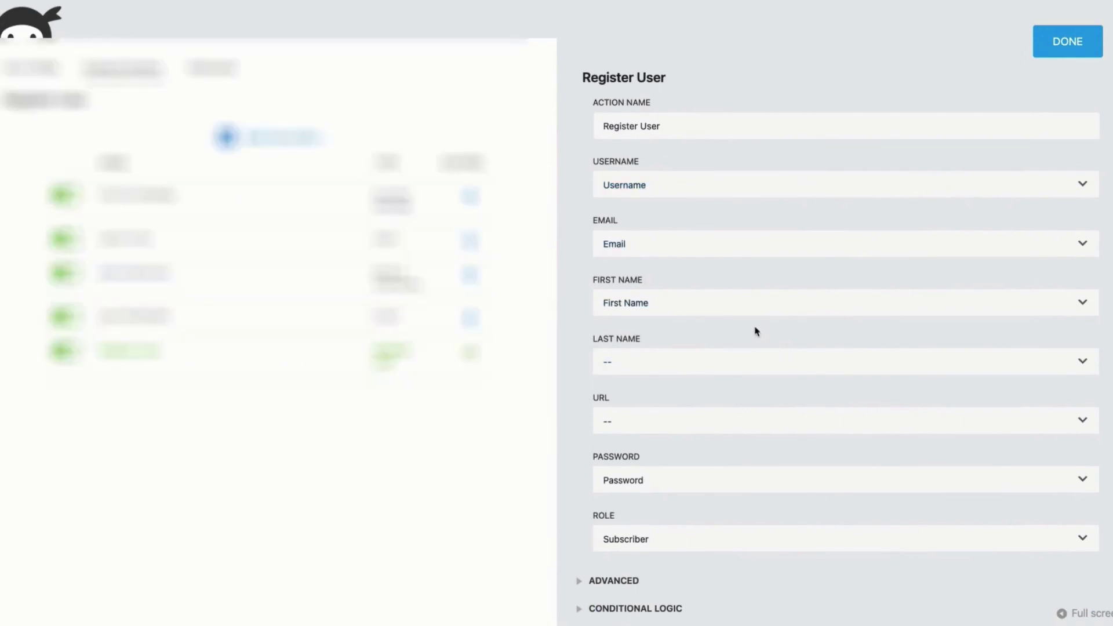
left_click(691, 301)
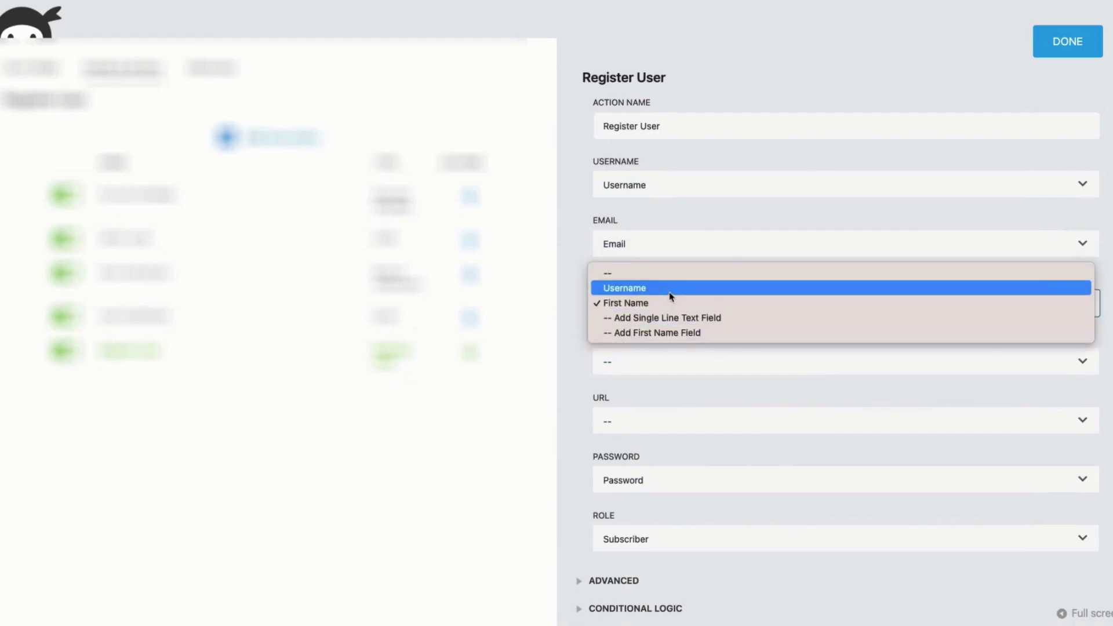
left_click(661, 306)
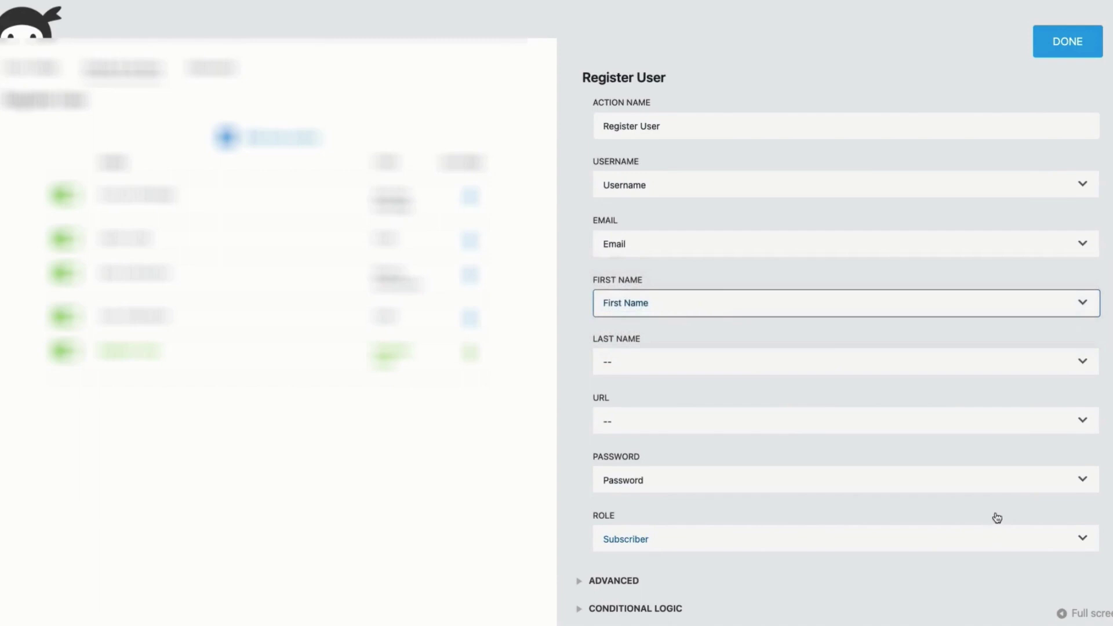
scroll(992, 516, "down", 1)
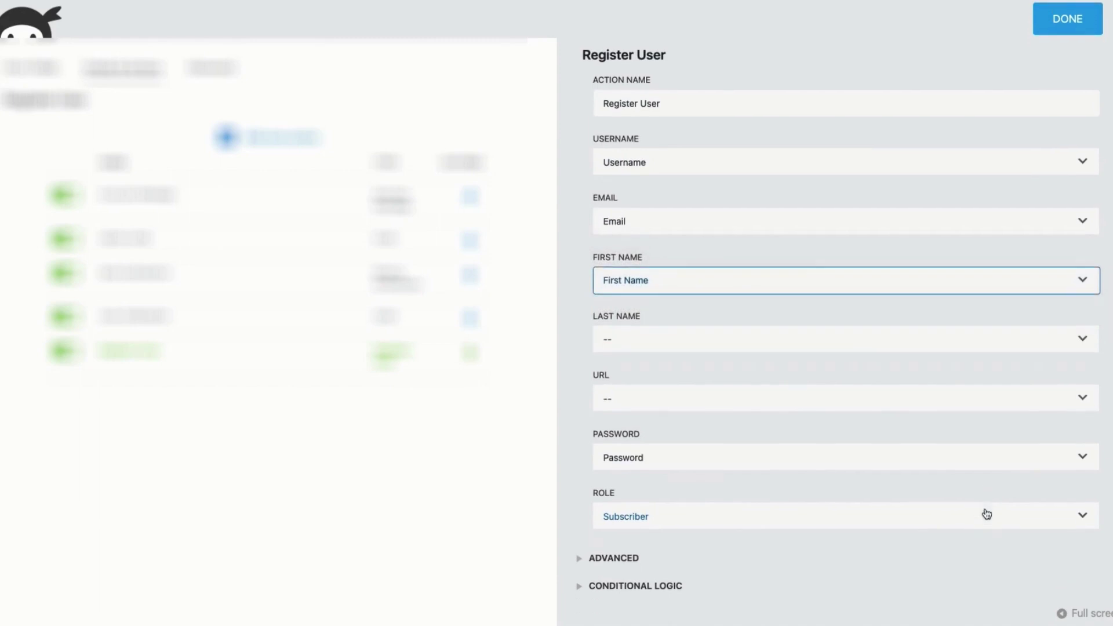
left_click(737, 512)
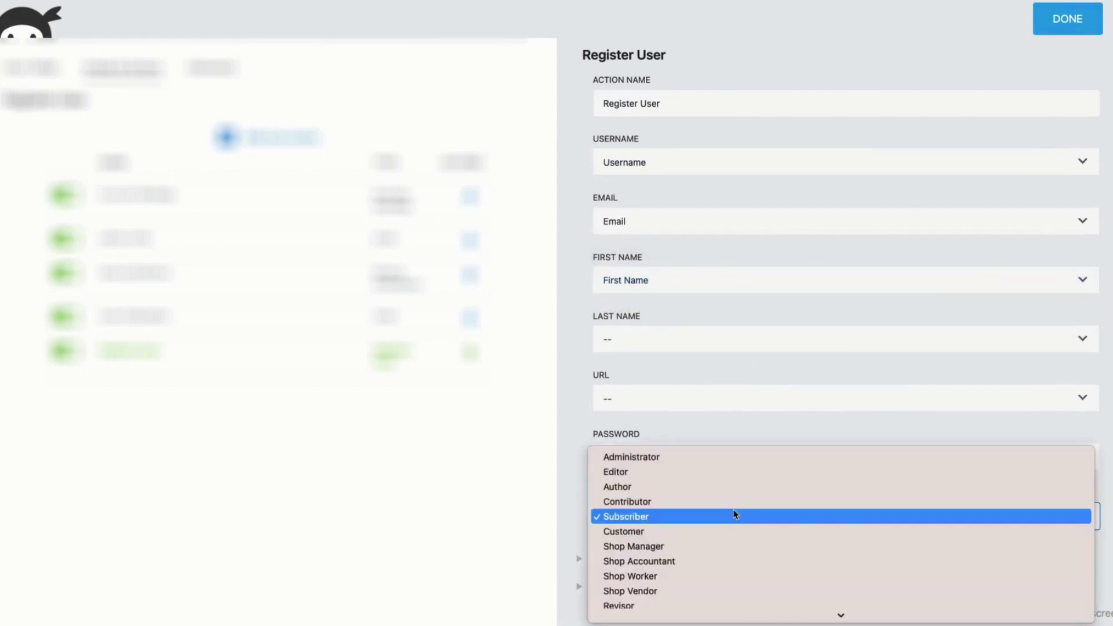
left_click(645, 517)
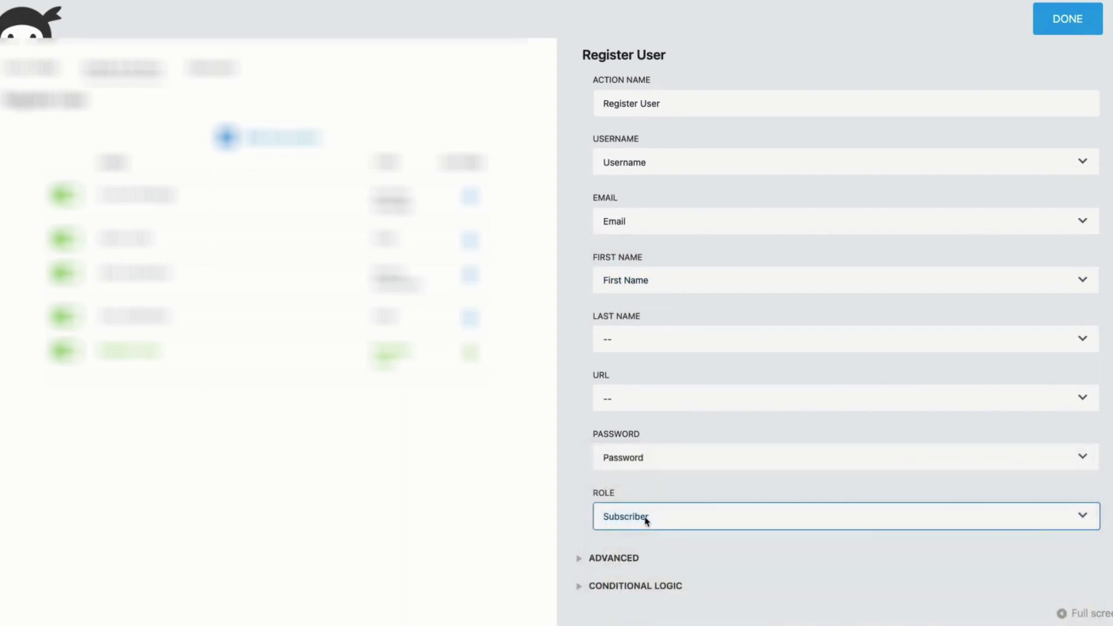
Switch on 'Email credentials to newly created users' in the Register User action's Advanced options
left_click(648, 565)
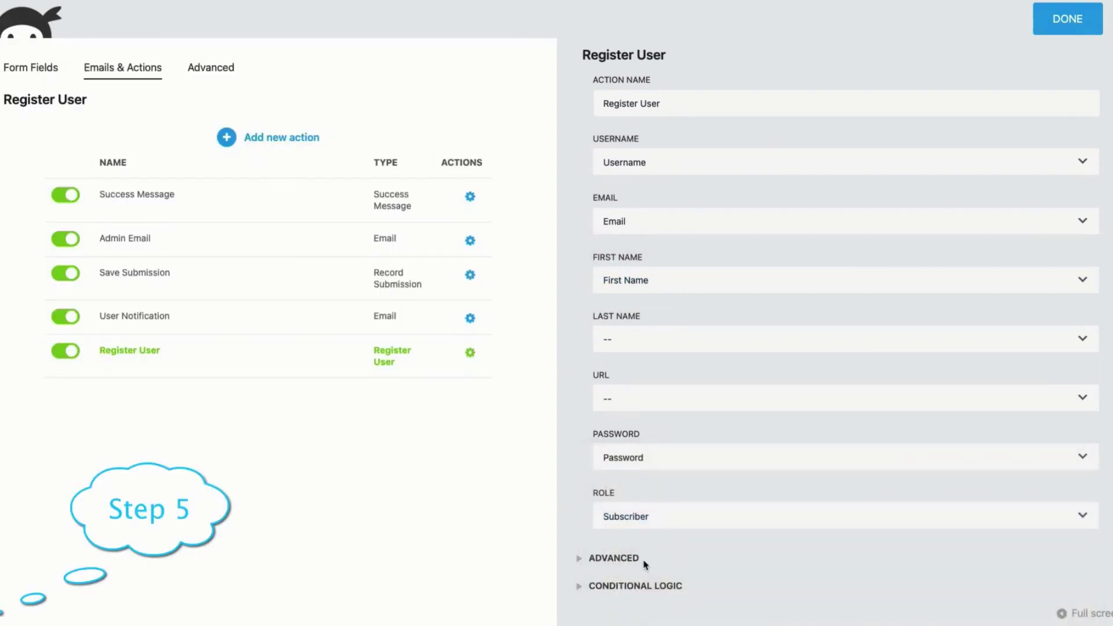
left_click(614, 559)
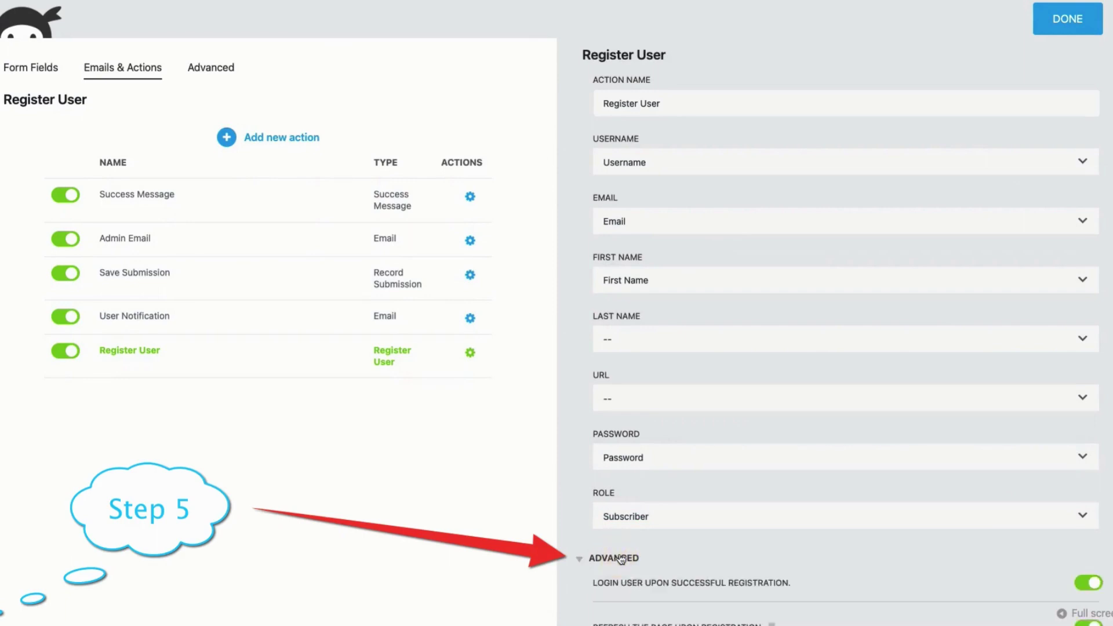
scroll(621, 560, "down", 3)
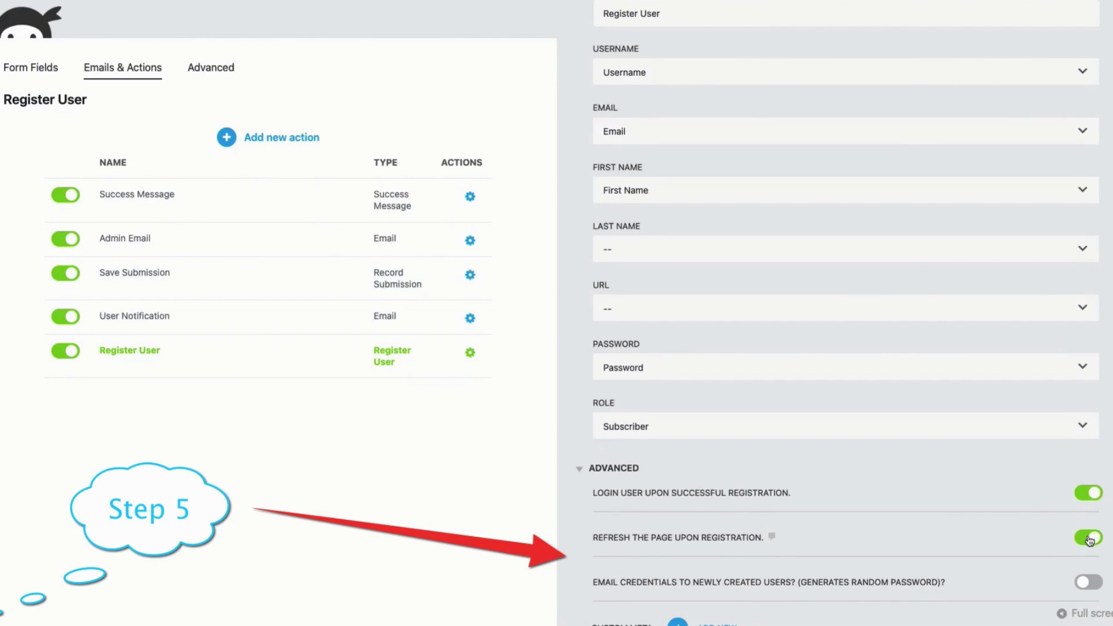
left_click(1087, 582)
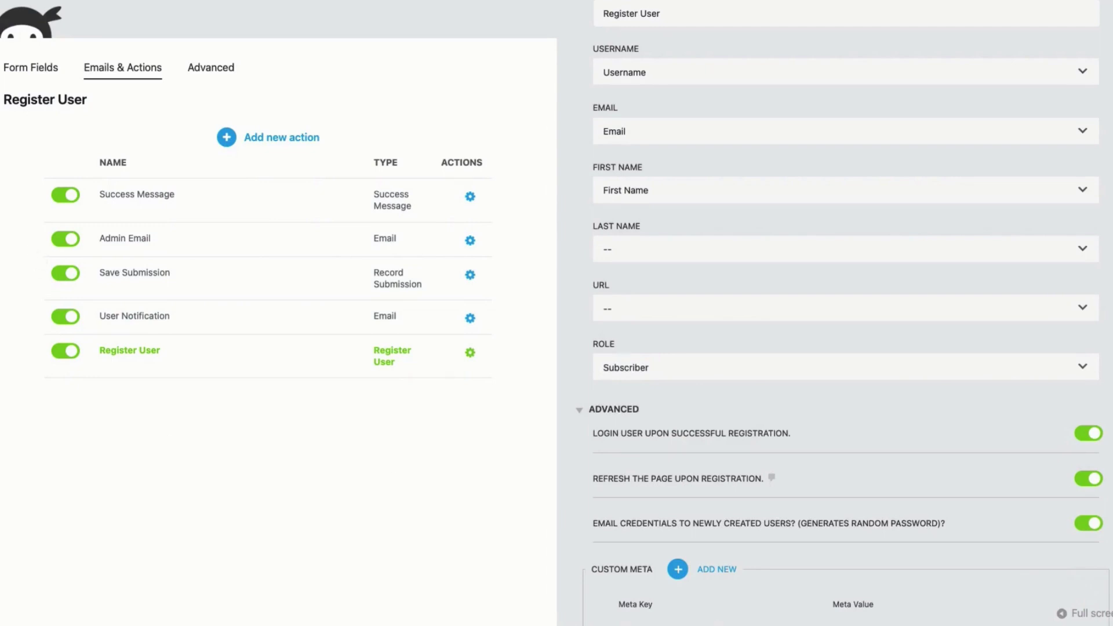
scroll(368, 447, "up", 2)
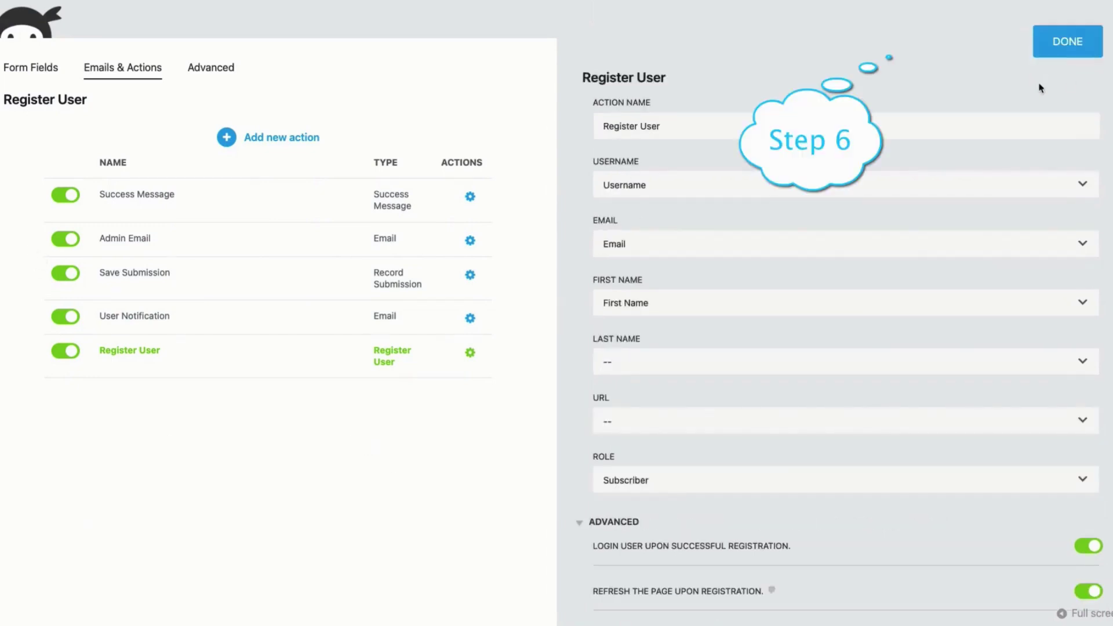
Publish the Register User form and copy its shortcode [ninja_form id='792']
left_click(1073, 49)
left_click(1066, 63)
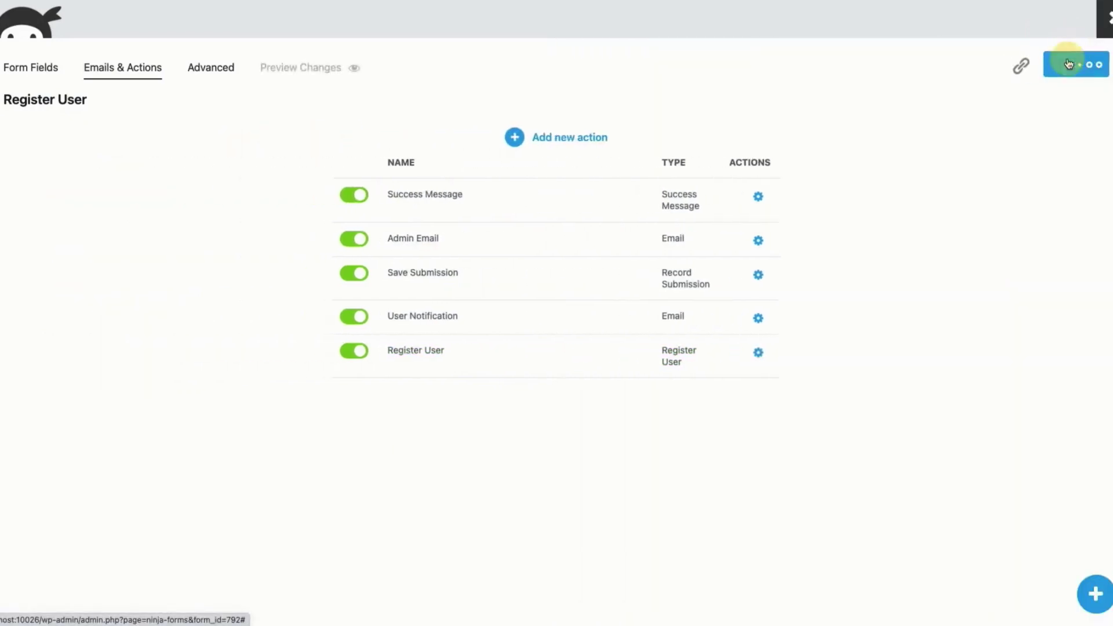
left_click(1011, 70)
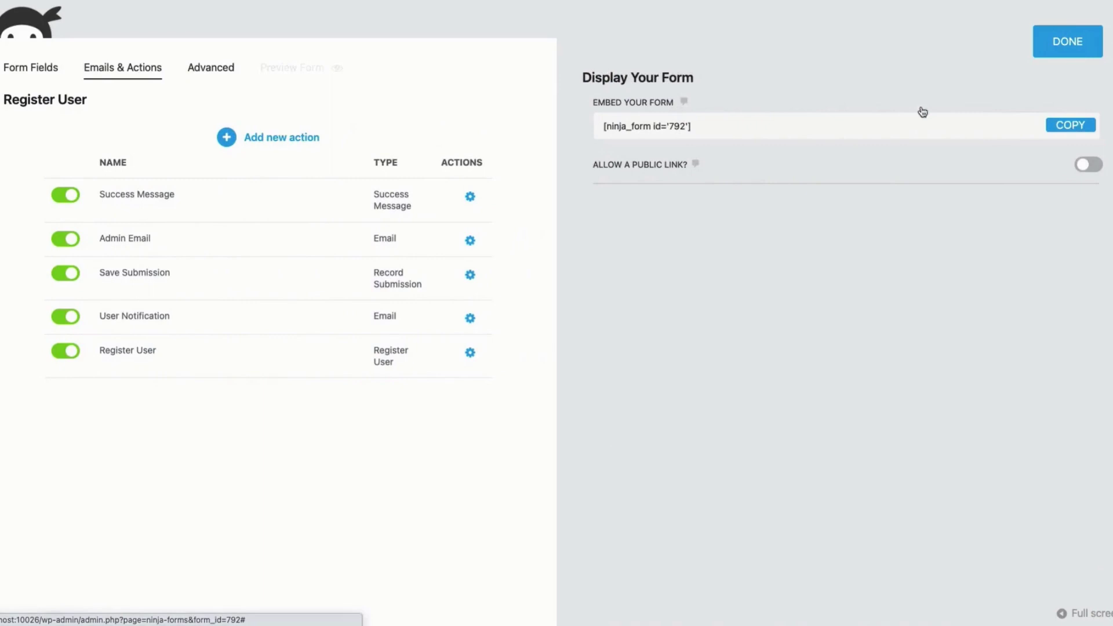
left_click(1082, 127)
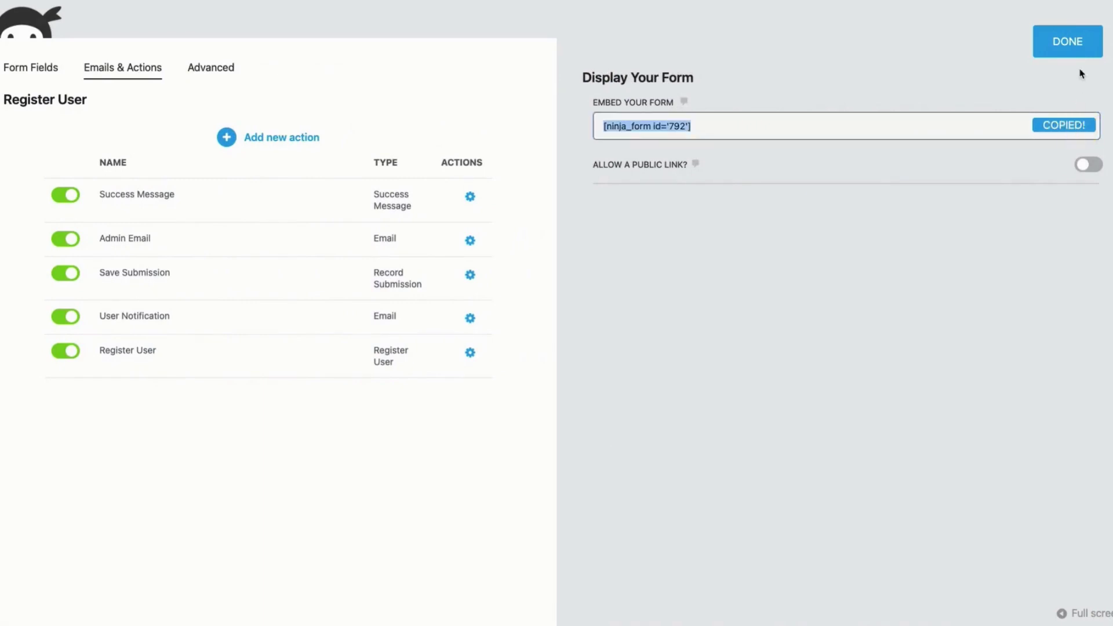
left_click(1082, 42)
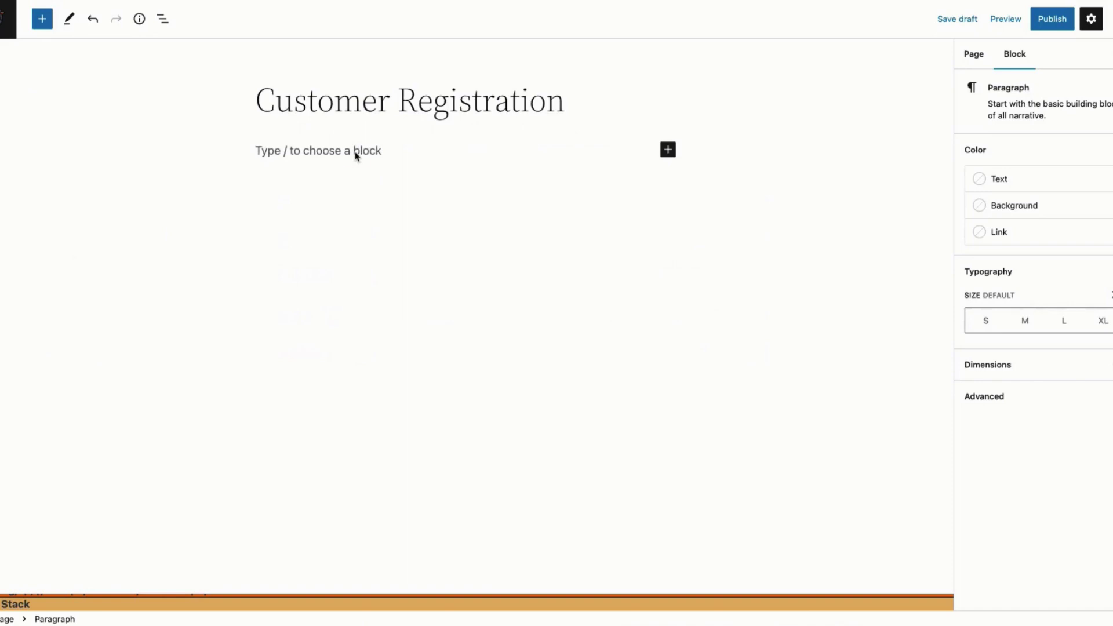
left_click(350, 150)
Paste [ninja_form id='792'] into the Customer Registration page, publish it, view it, and log out
key("ctrl+v")
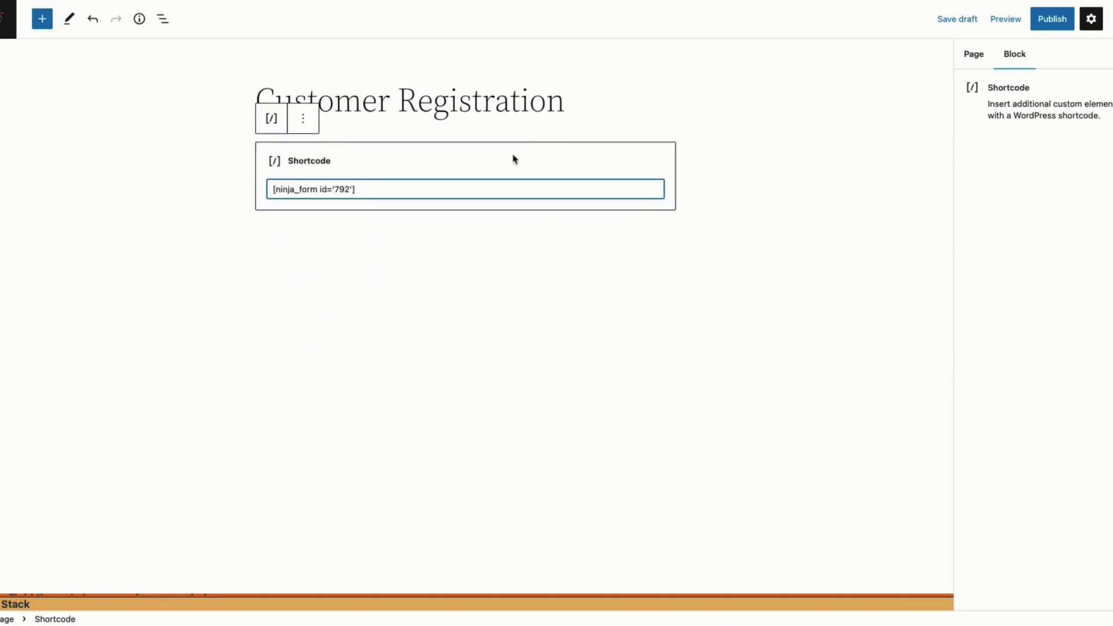
left_click(1052, 18)
left_click(1014, 20)
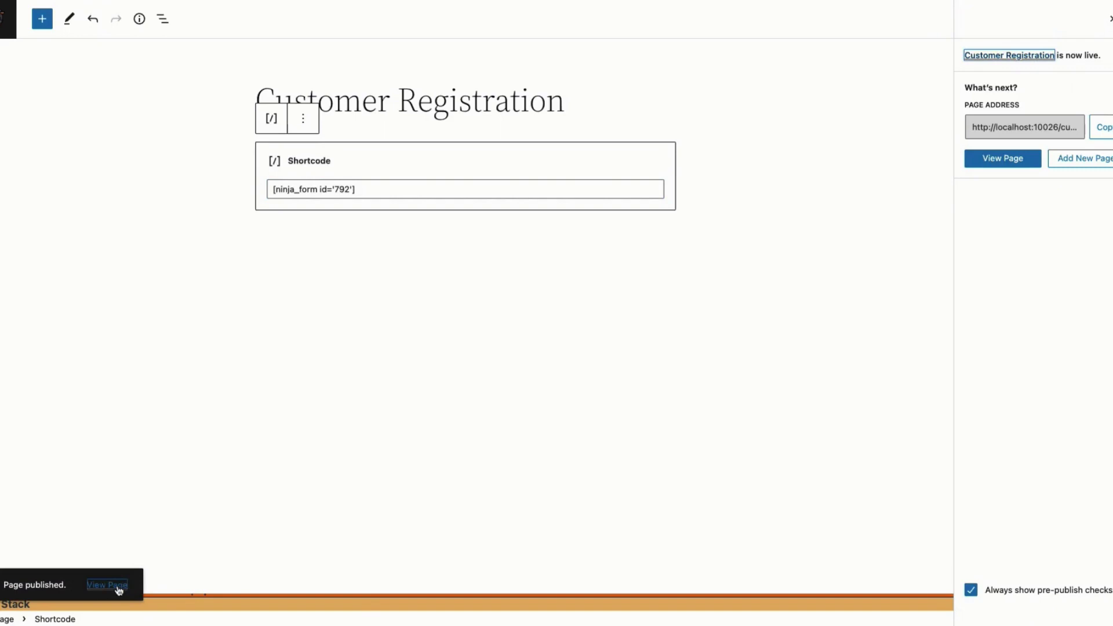
left_click(115, 585)
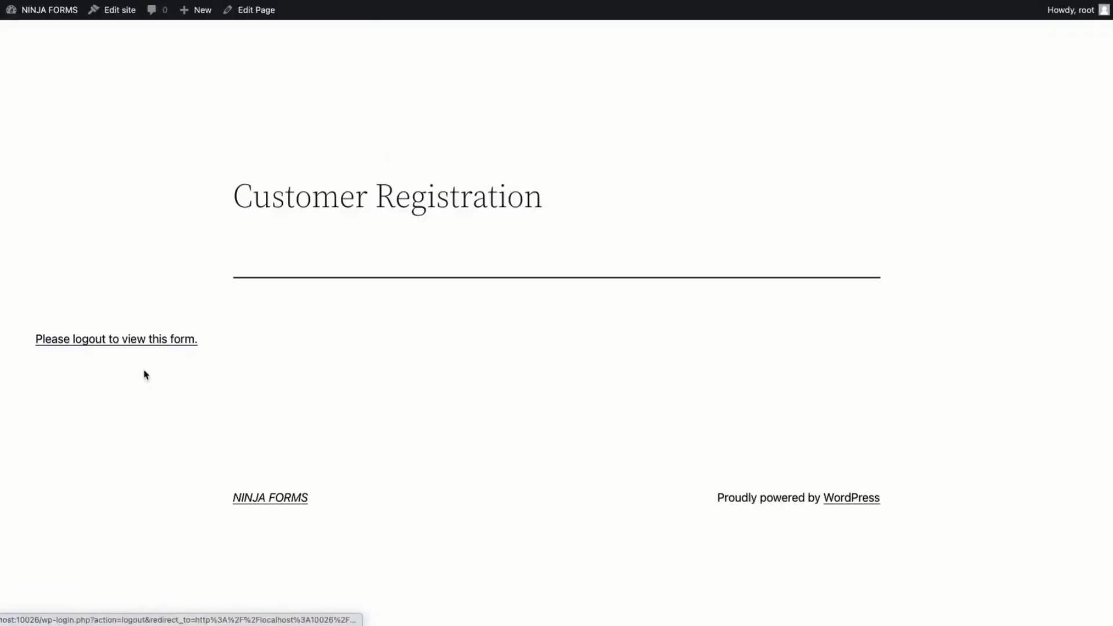
left_click(79, 338)
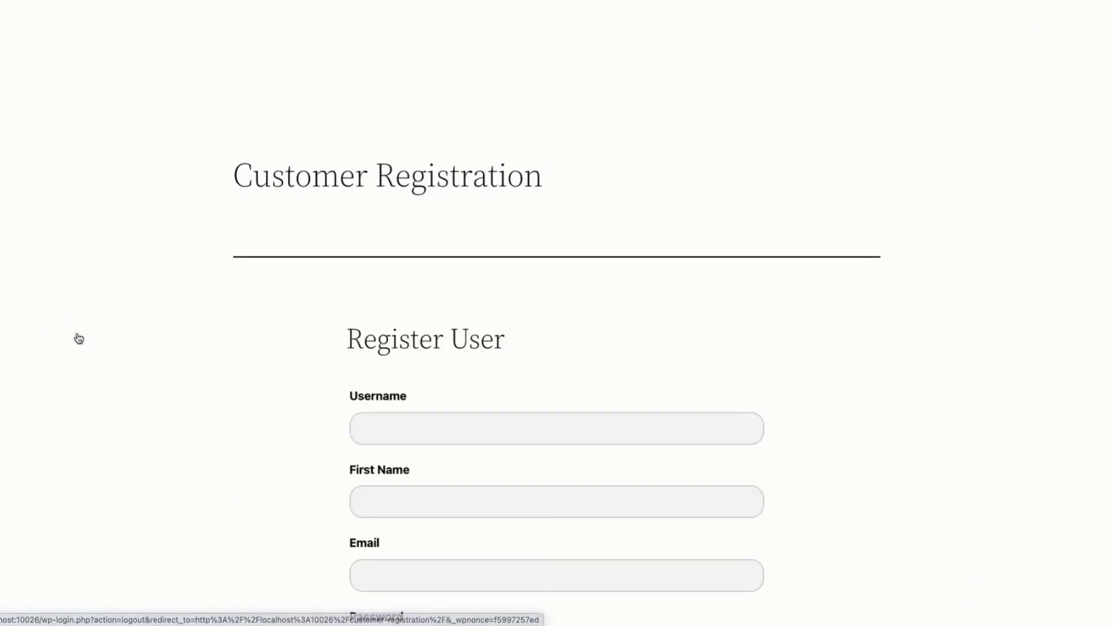
scroll(498, 325, "down", 5)
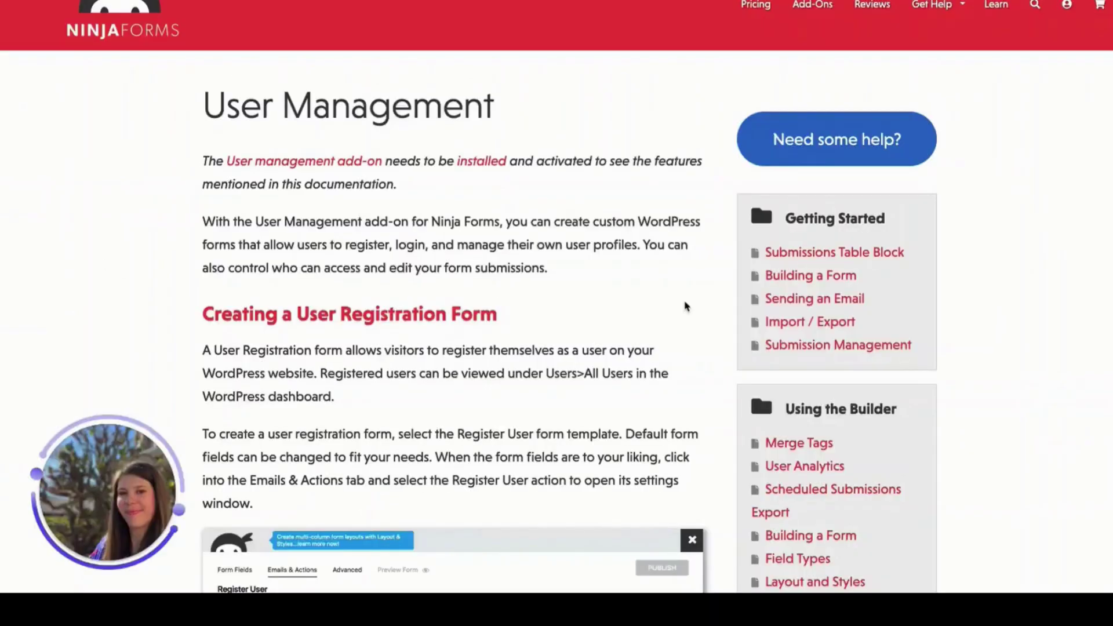
Scroll the User Management docs down to the Register User Action Settings section and screenshot
scroll(684, 306, "down", 2)
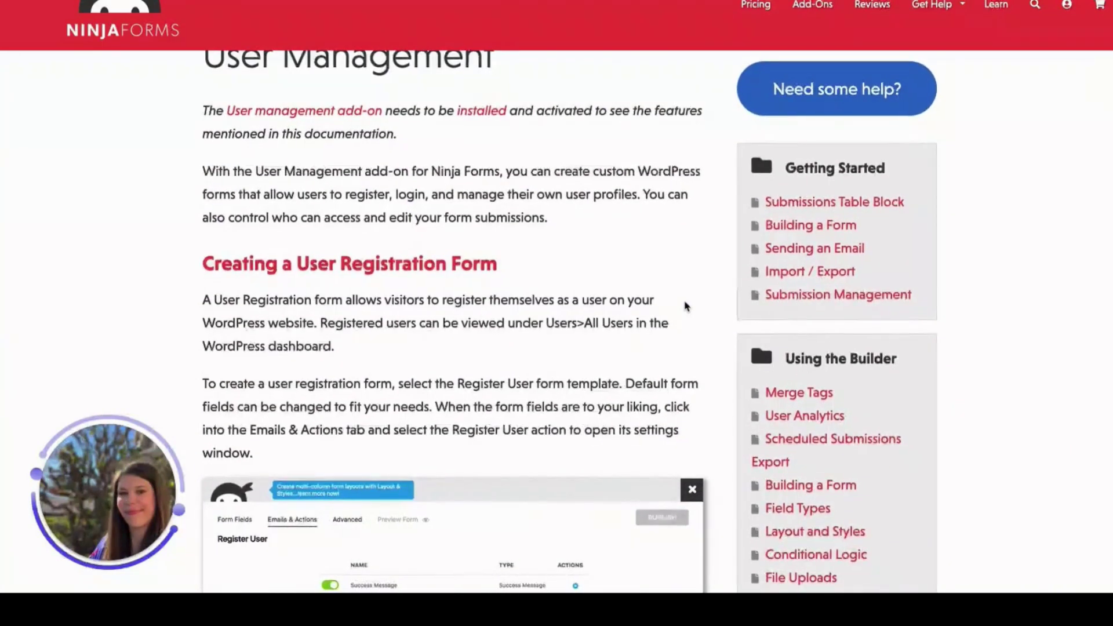
scroll(685, 306, "down", 2)
scroll(685, 306, "down", 1)
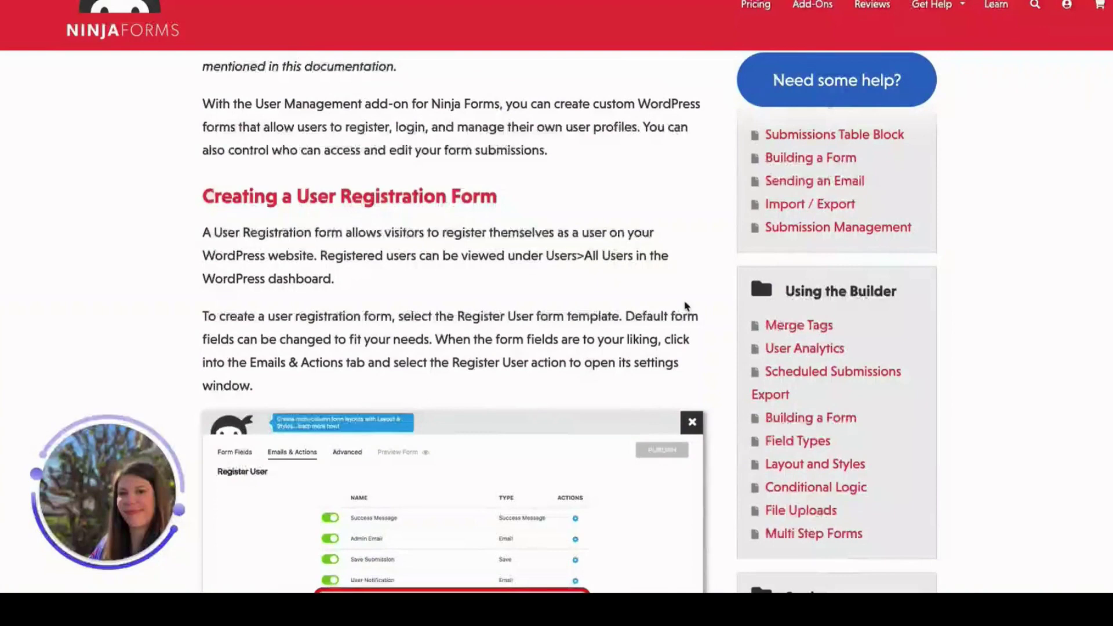
scroll(685, 306, "down", 2)
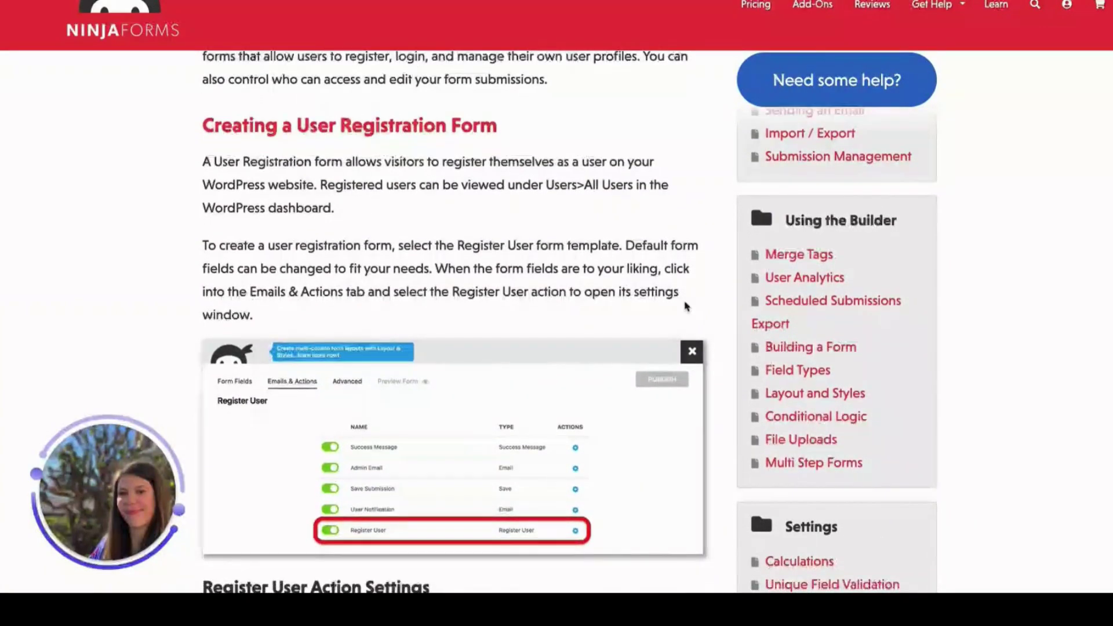
scroll(684, 307, "down", 1)
scroll(685, 306, "down", 2)
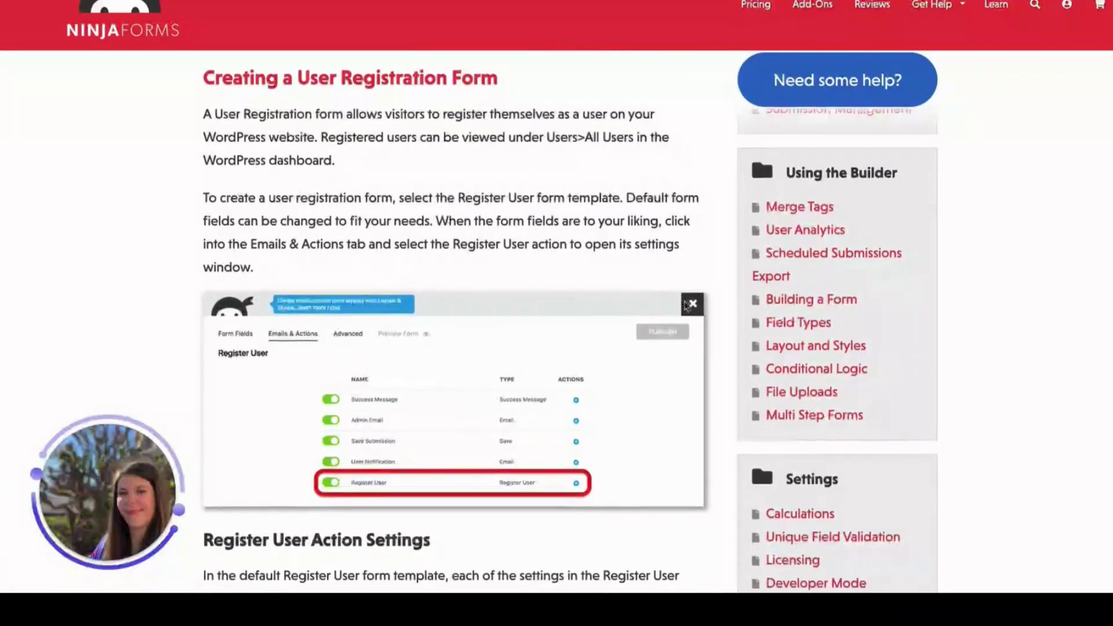
scroll(684, 306, "down", 1)
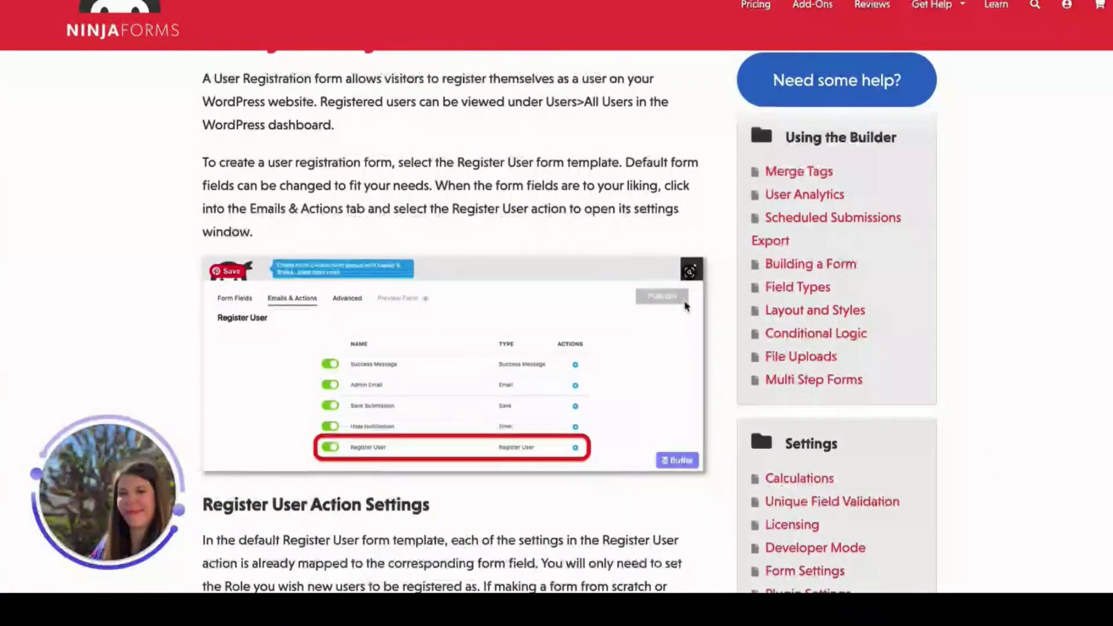
scroll(685, 306, "down", 2)
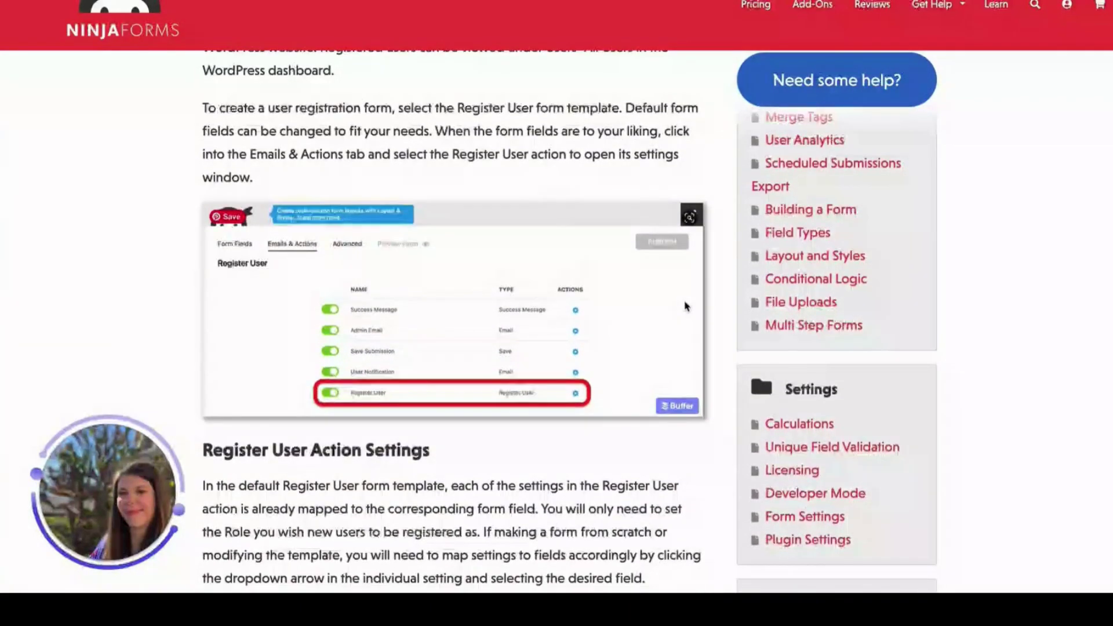
scroll(684, 306, "down", 2)
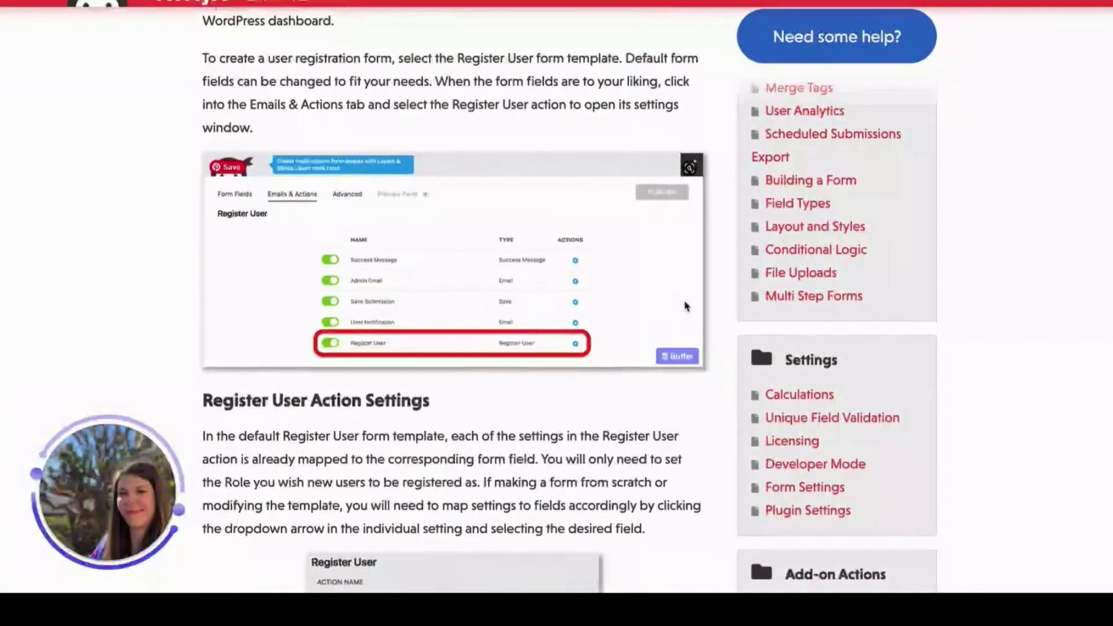
scroll(685, 306, "down", 2)
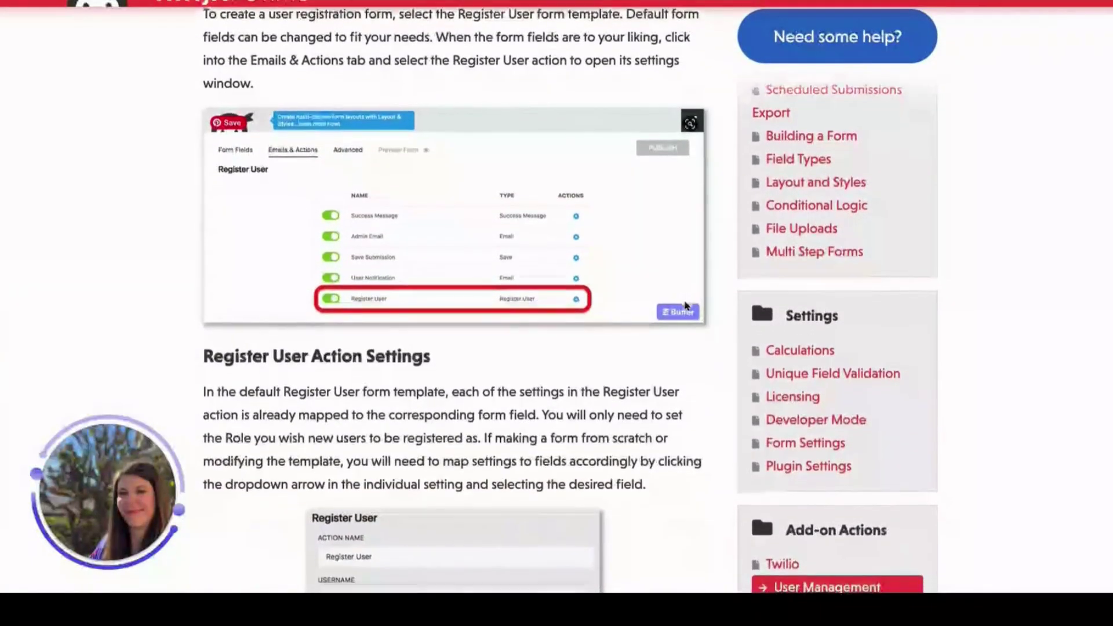
scroll(685, 306, "down", 2)
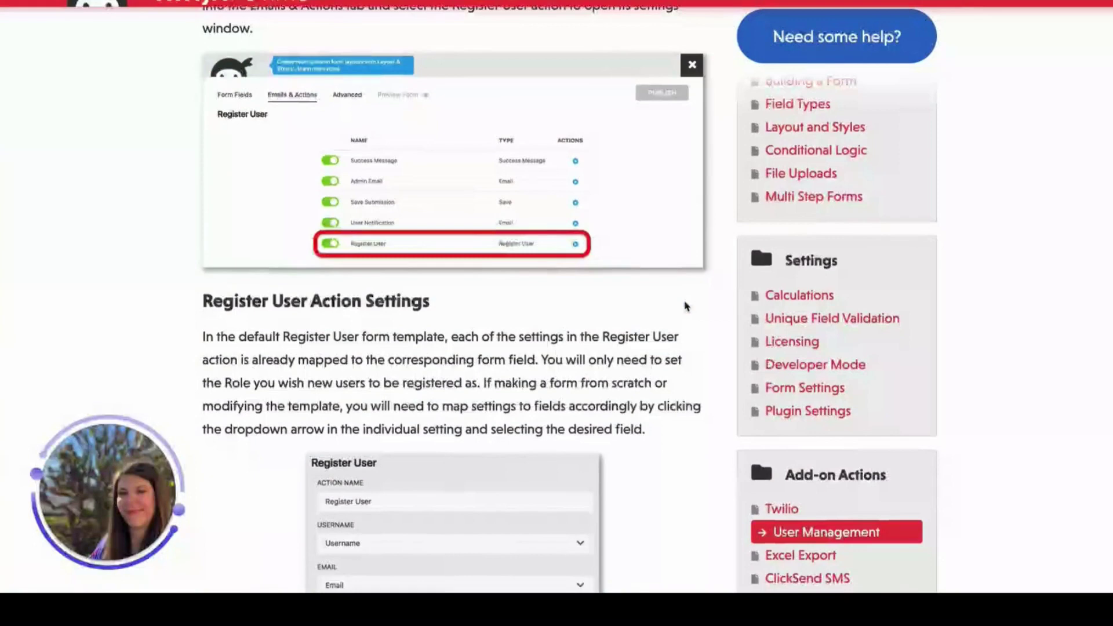
scroll(685, 306, "down", 2)
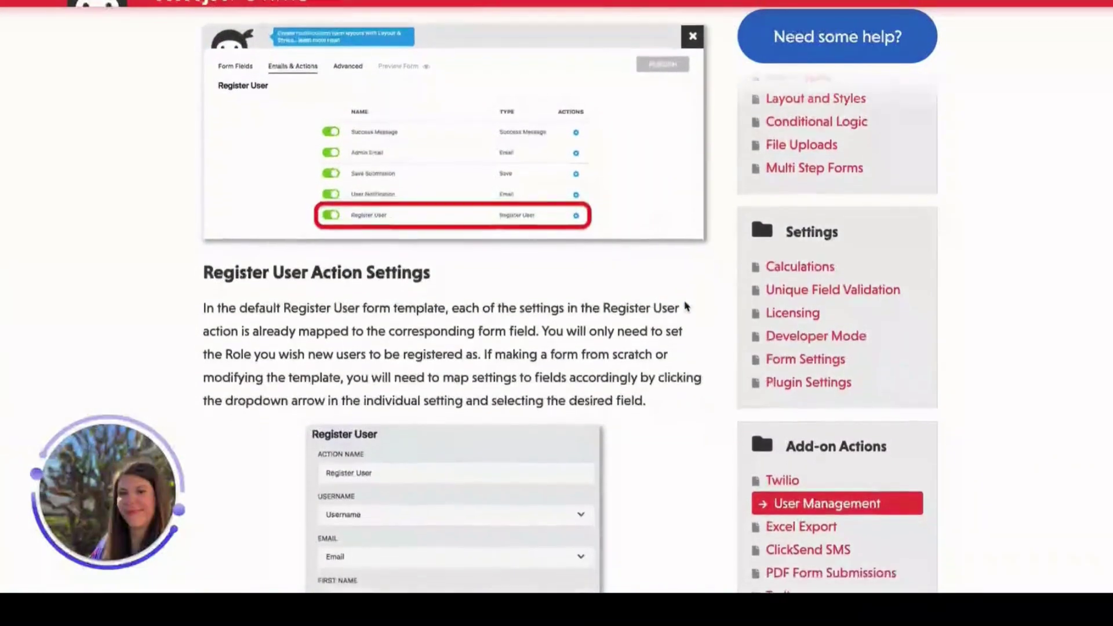
scroll(684, 306, "down", 2)
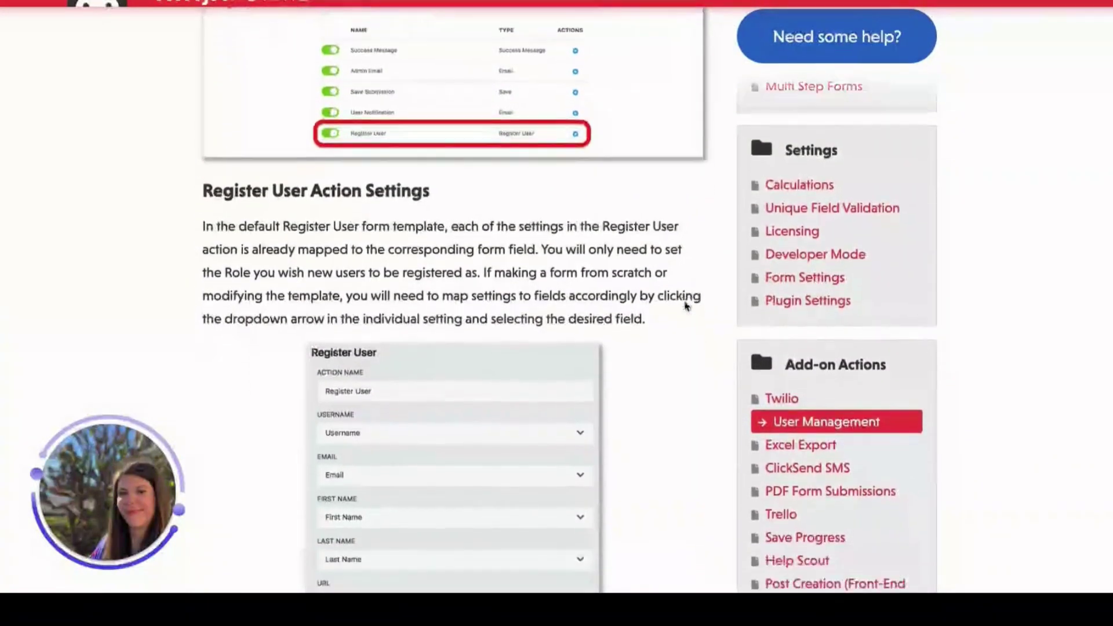
scroll(684, 307, "down", 2)
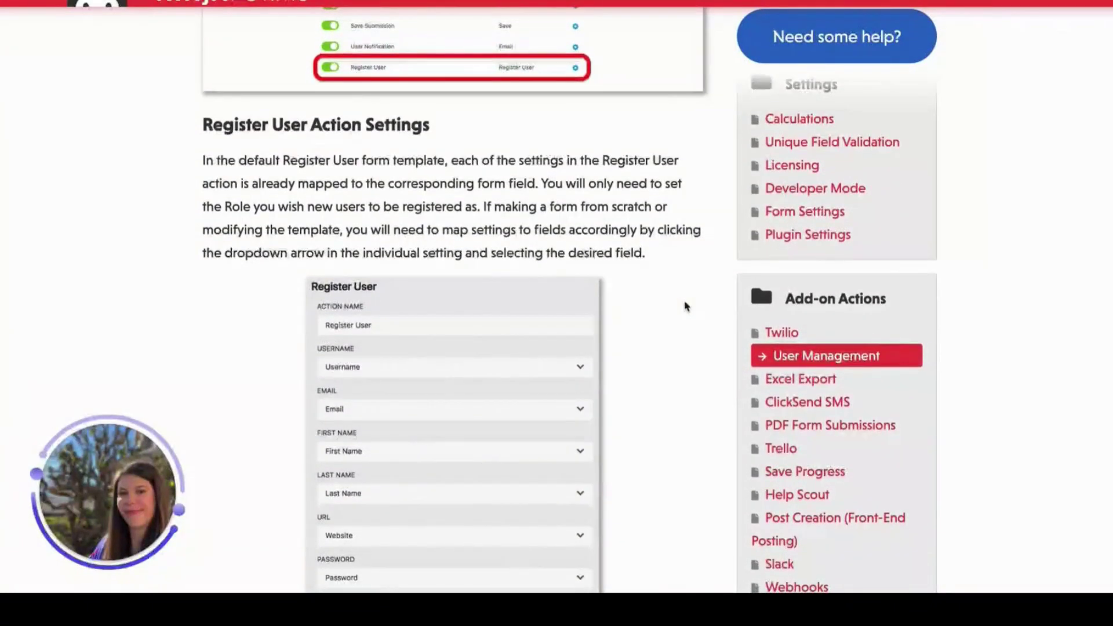
scroll(684, 306, "down", 2)
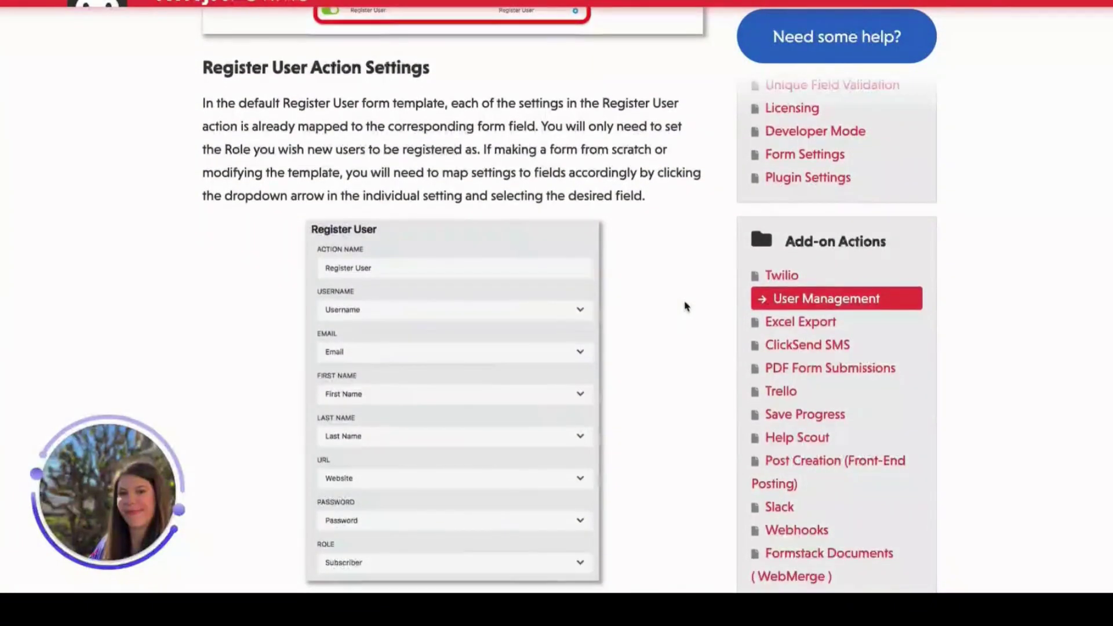
scroll(684, 306, "down", 1)
scroll(685, 306, "down", 2)
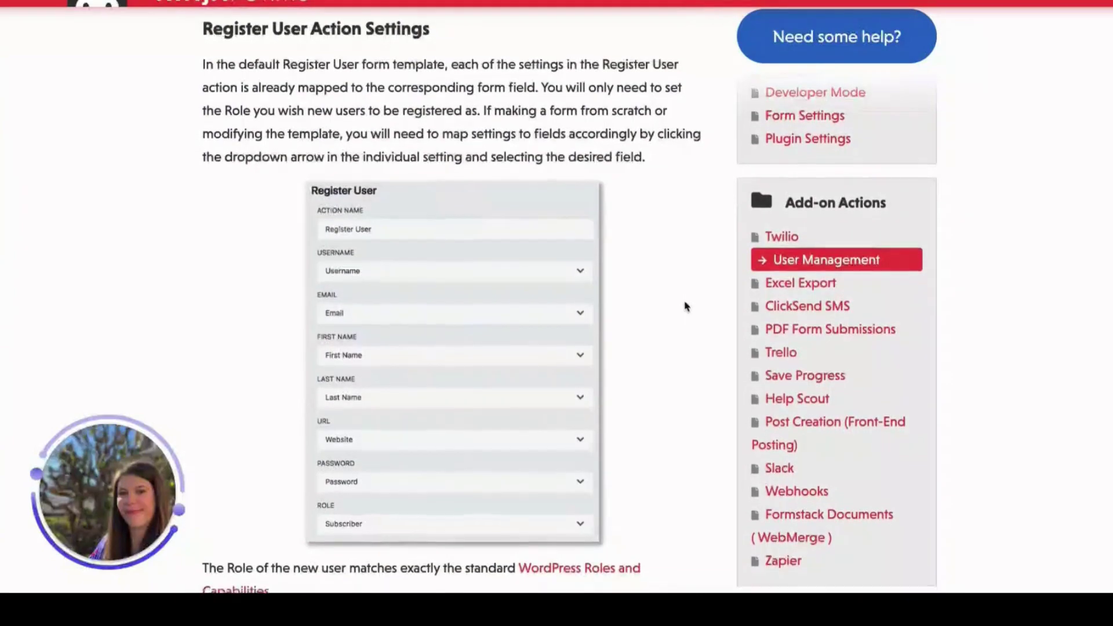